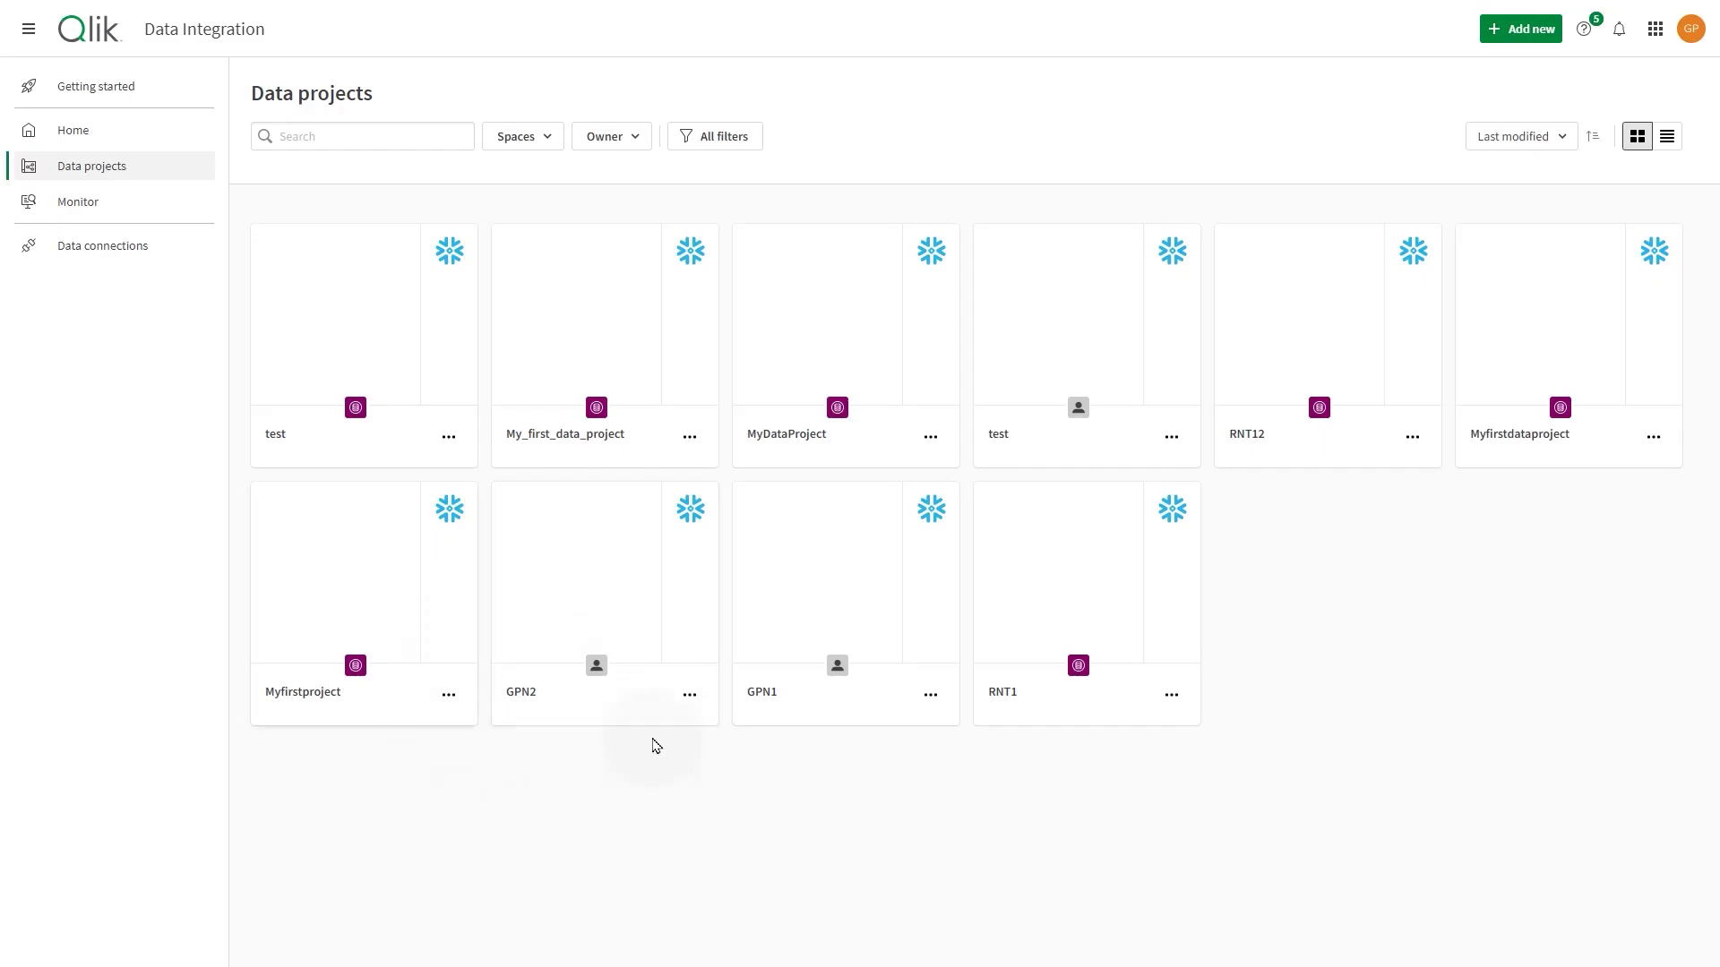
Filter the Data projects list to show only projects in the Personal space
left_click(529, 138)
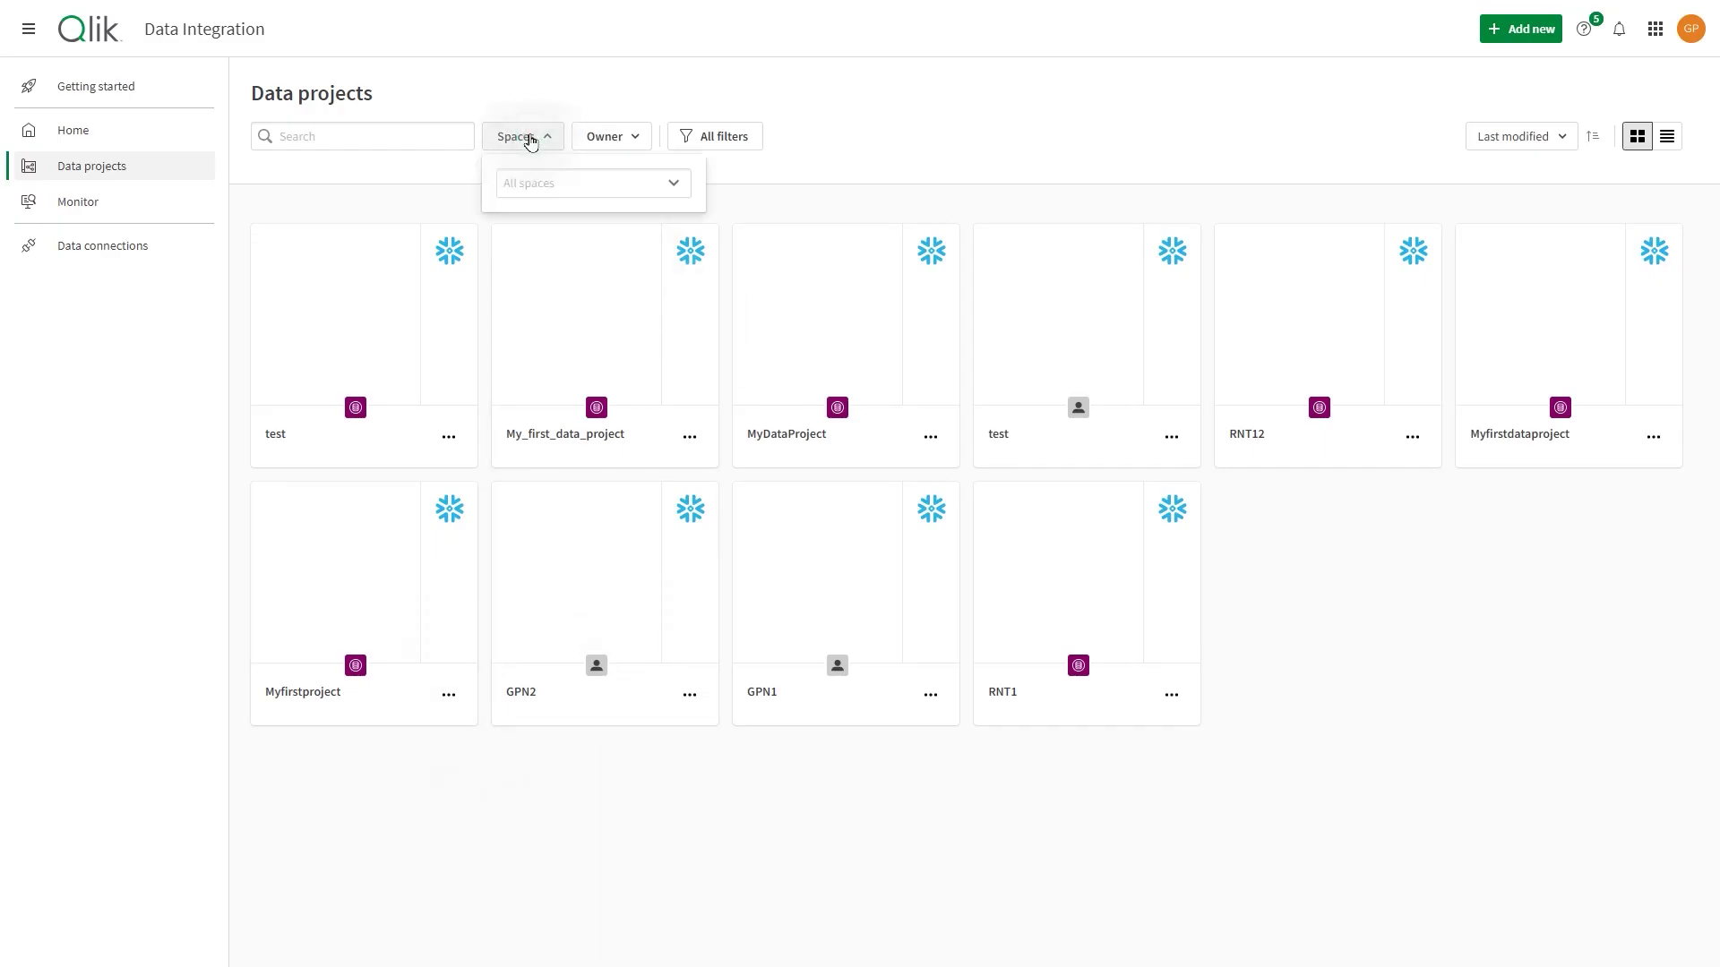
left_click(557, 179)
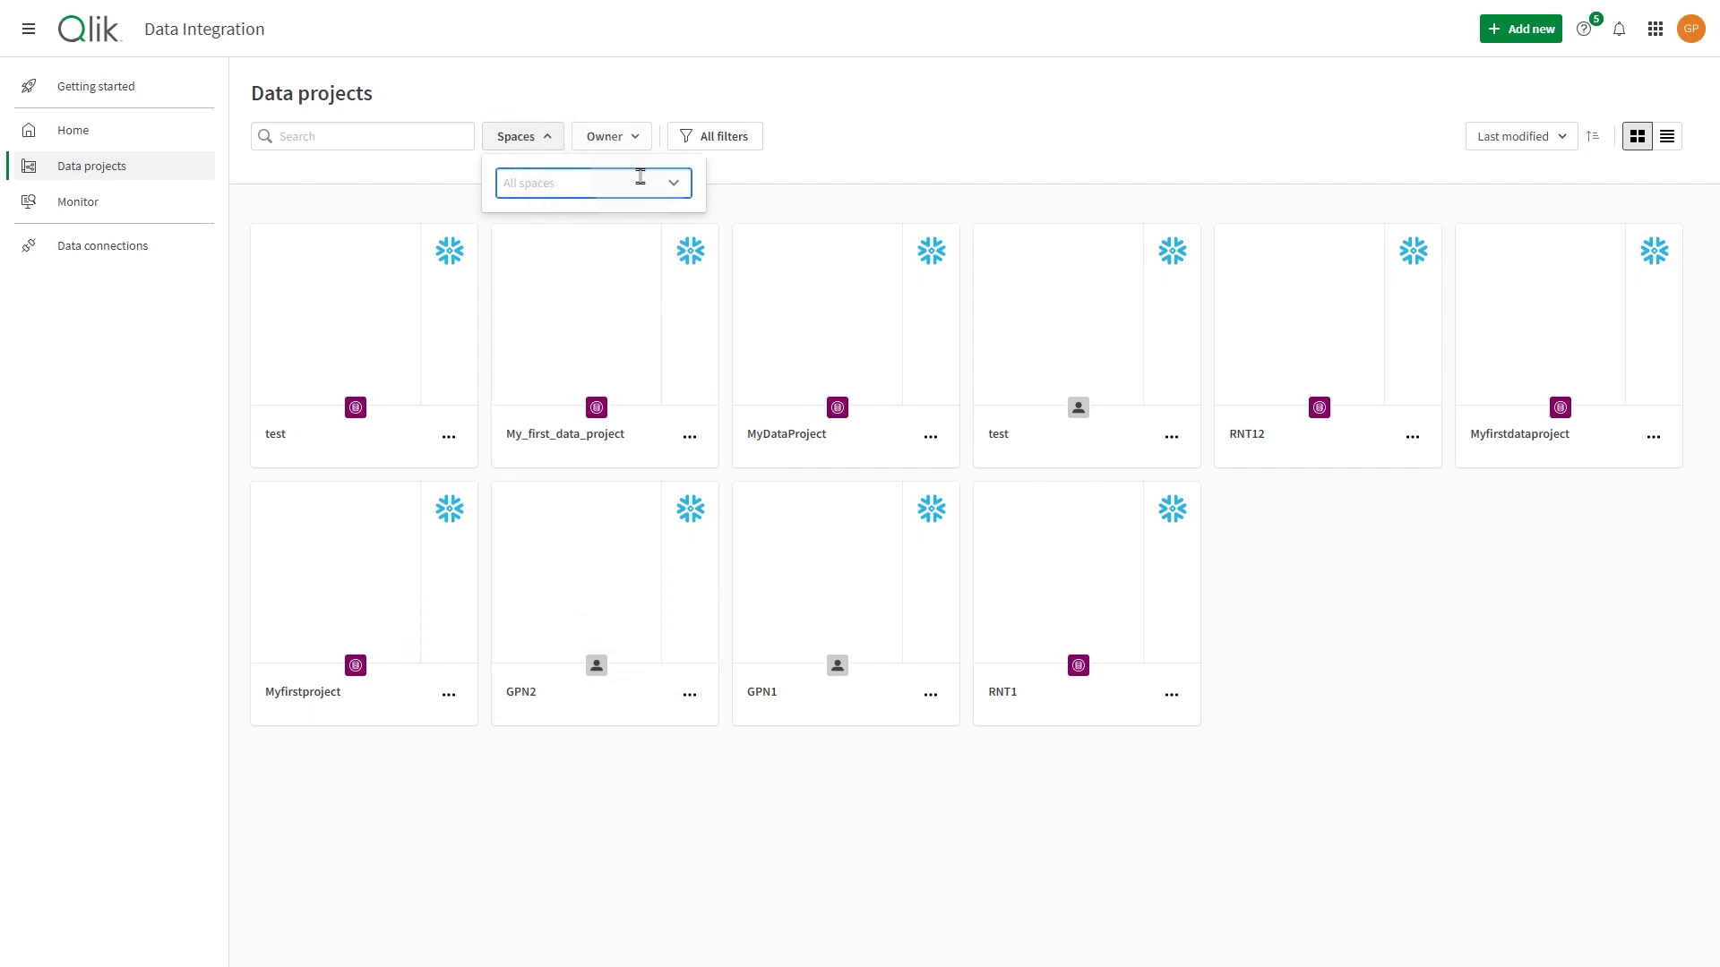
left_click(671, 183)
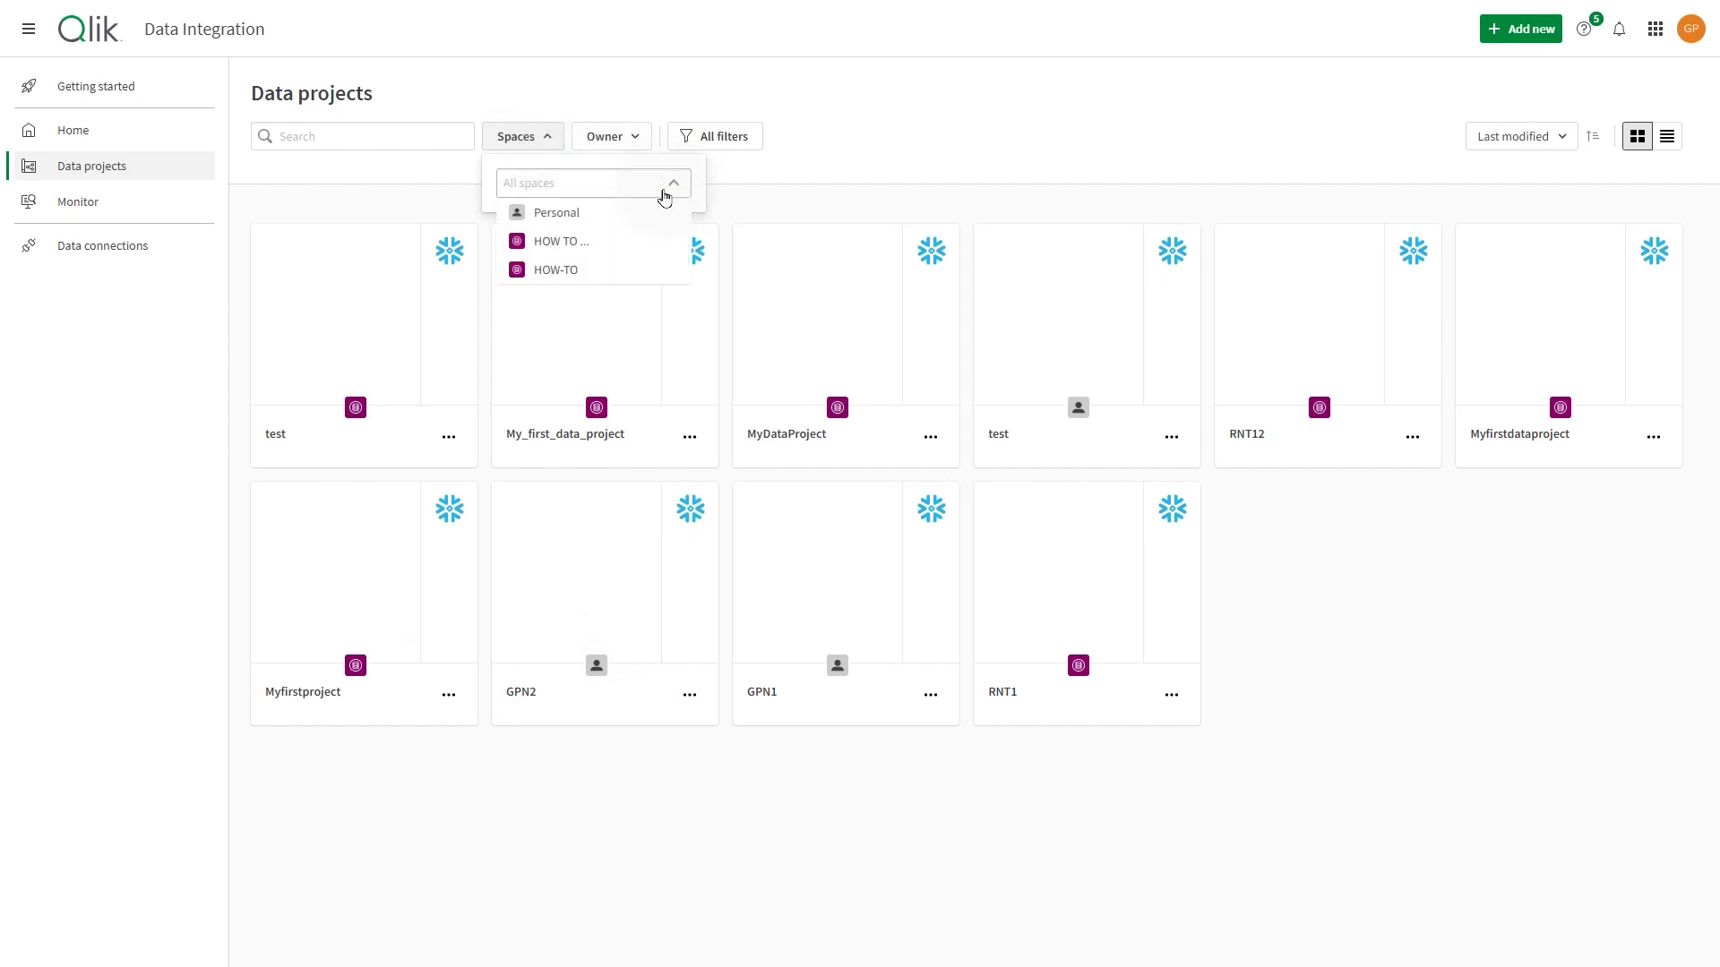
left_click(606, 213)
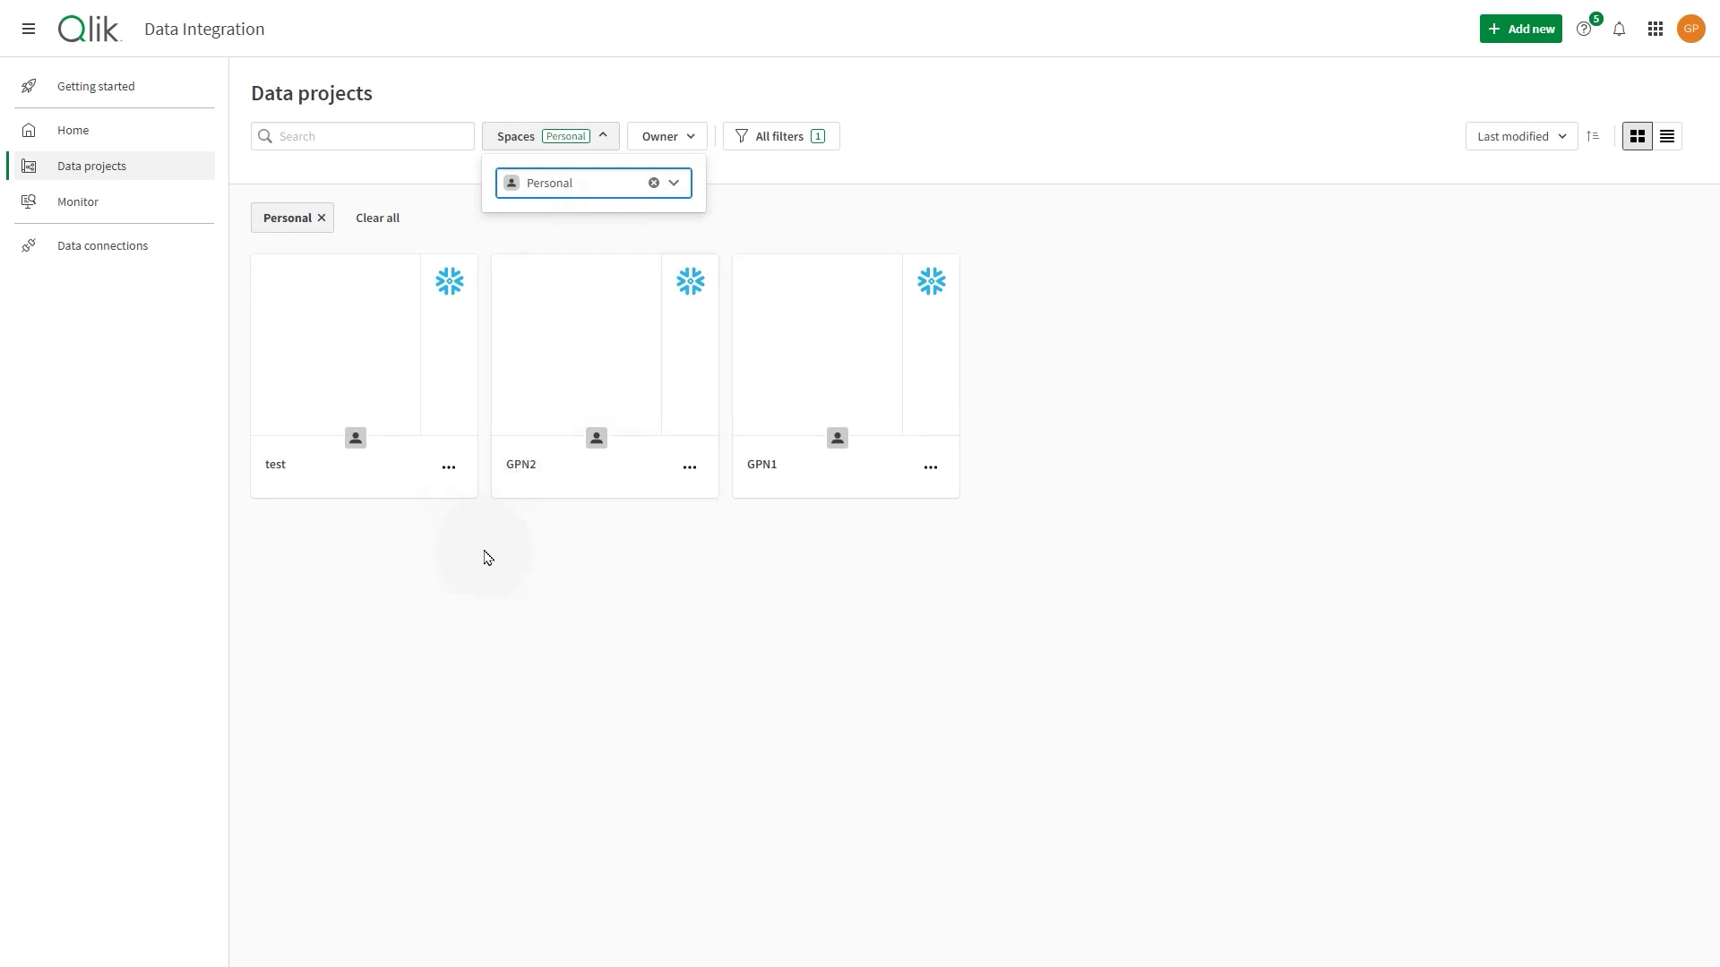
left_click(1520, 27)
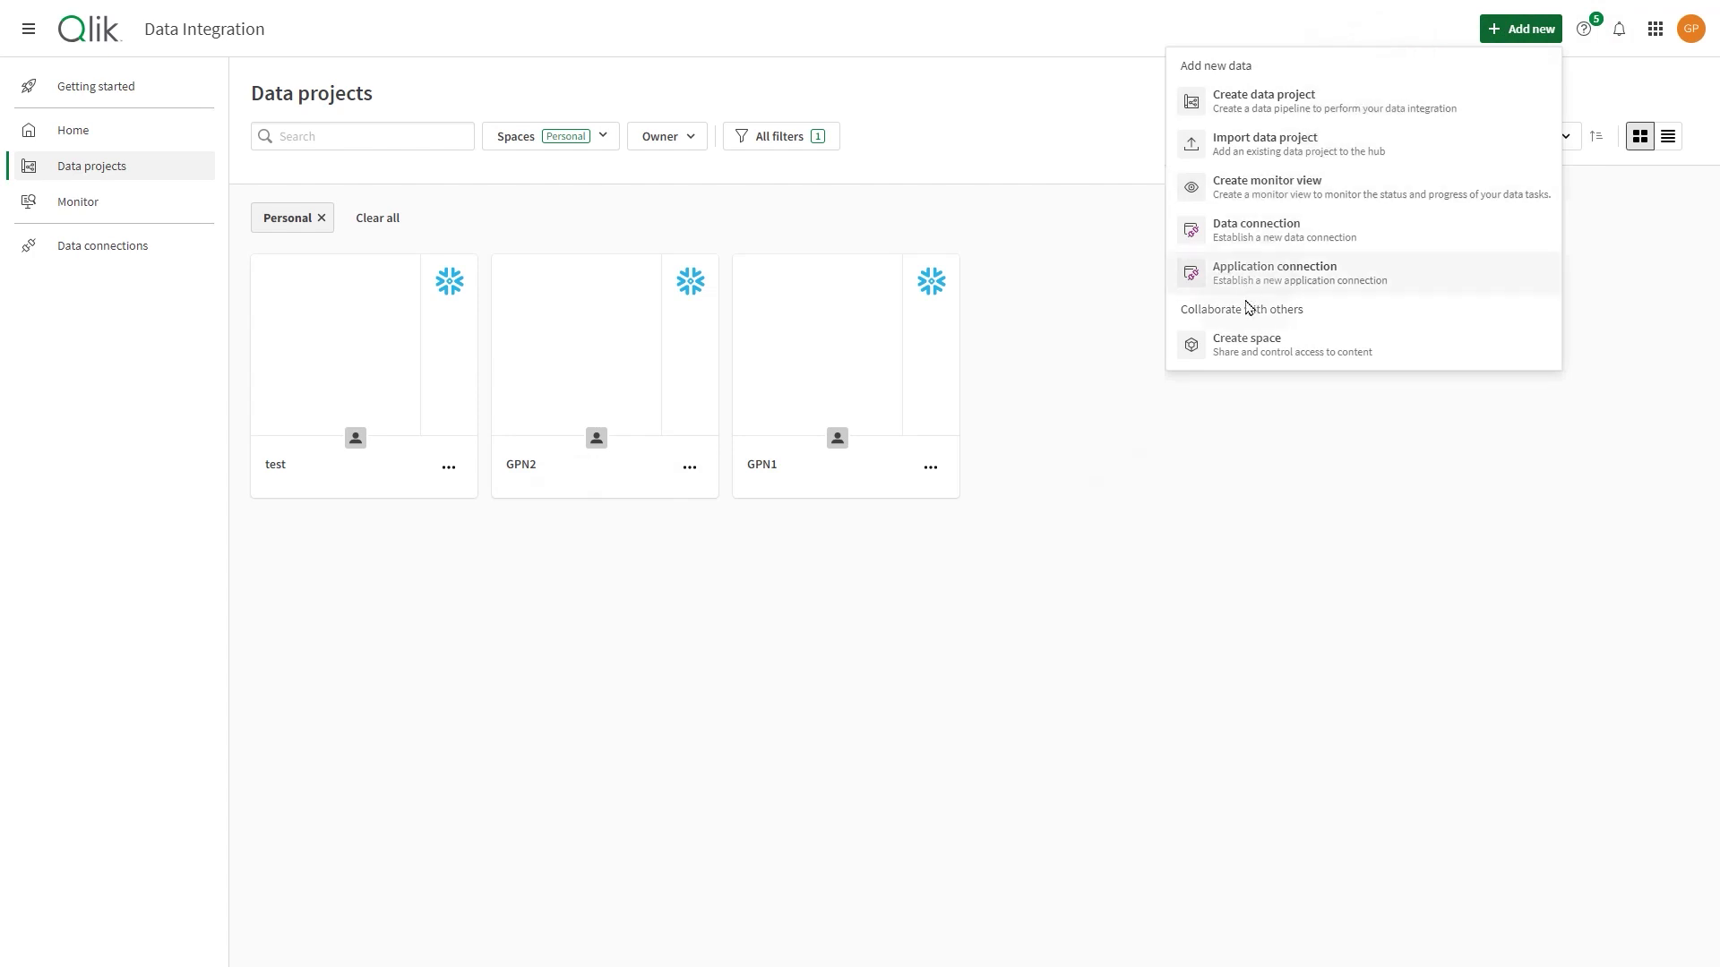
Create a new shared space named 'Tutorial'
left_click(1243, 356)
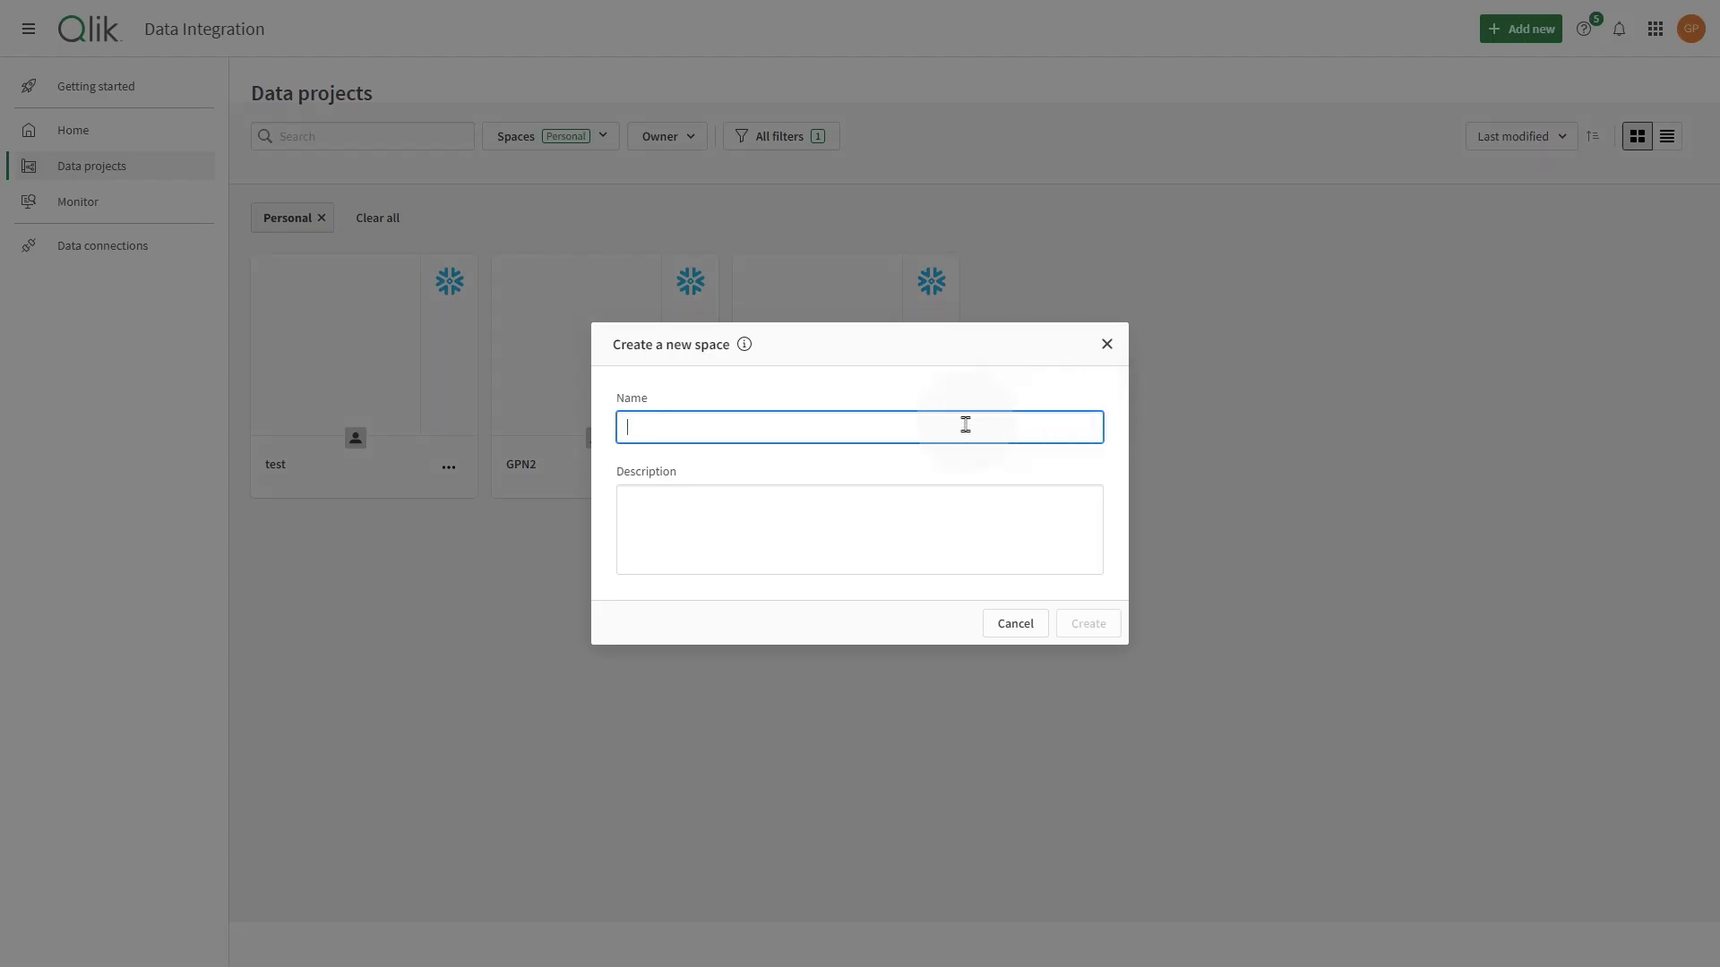
type("Tutorial")
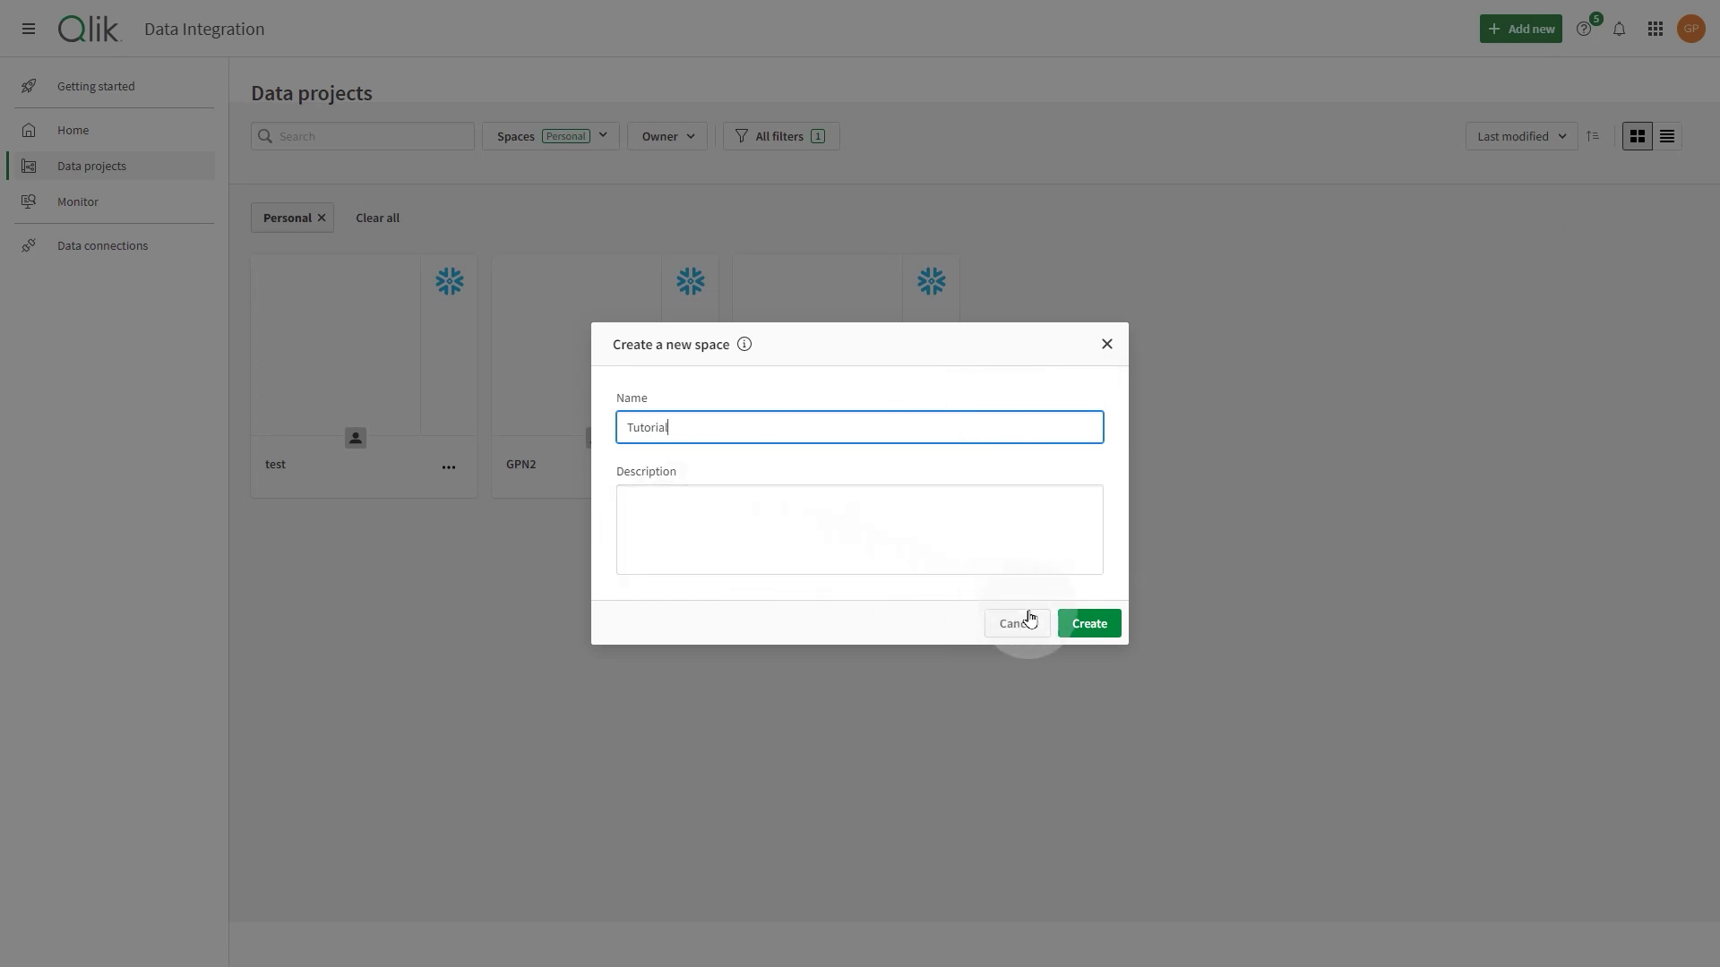
left_click(1070, 625)
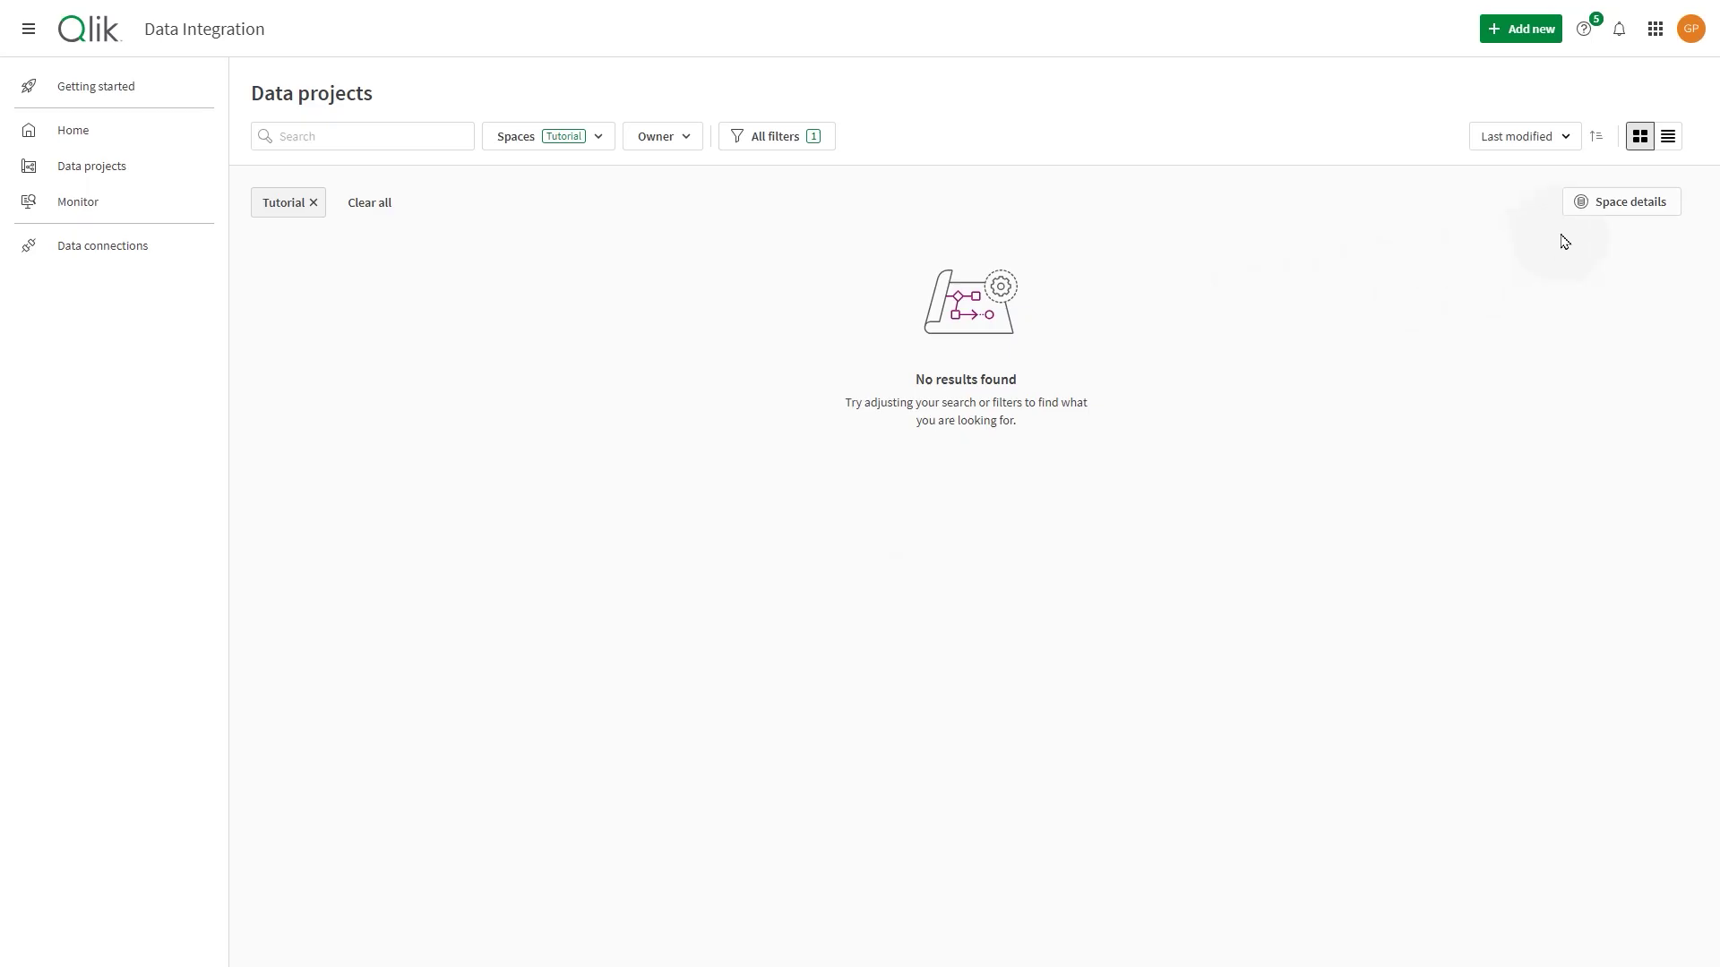
In Tutorial's members, search for a colleague by name and stage them as a new member
left_click(1626, 210)
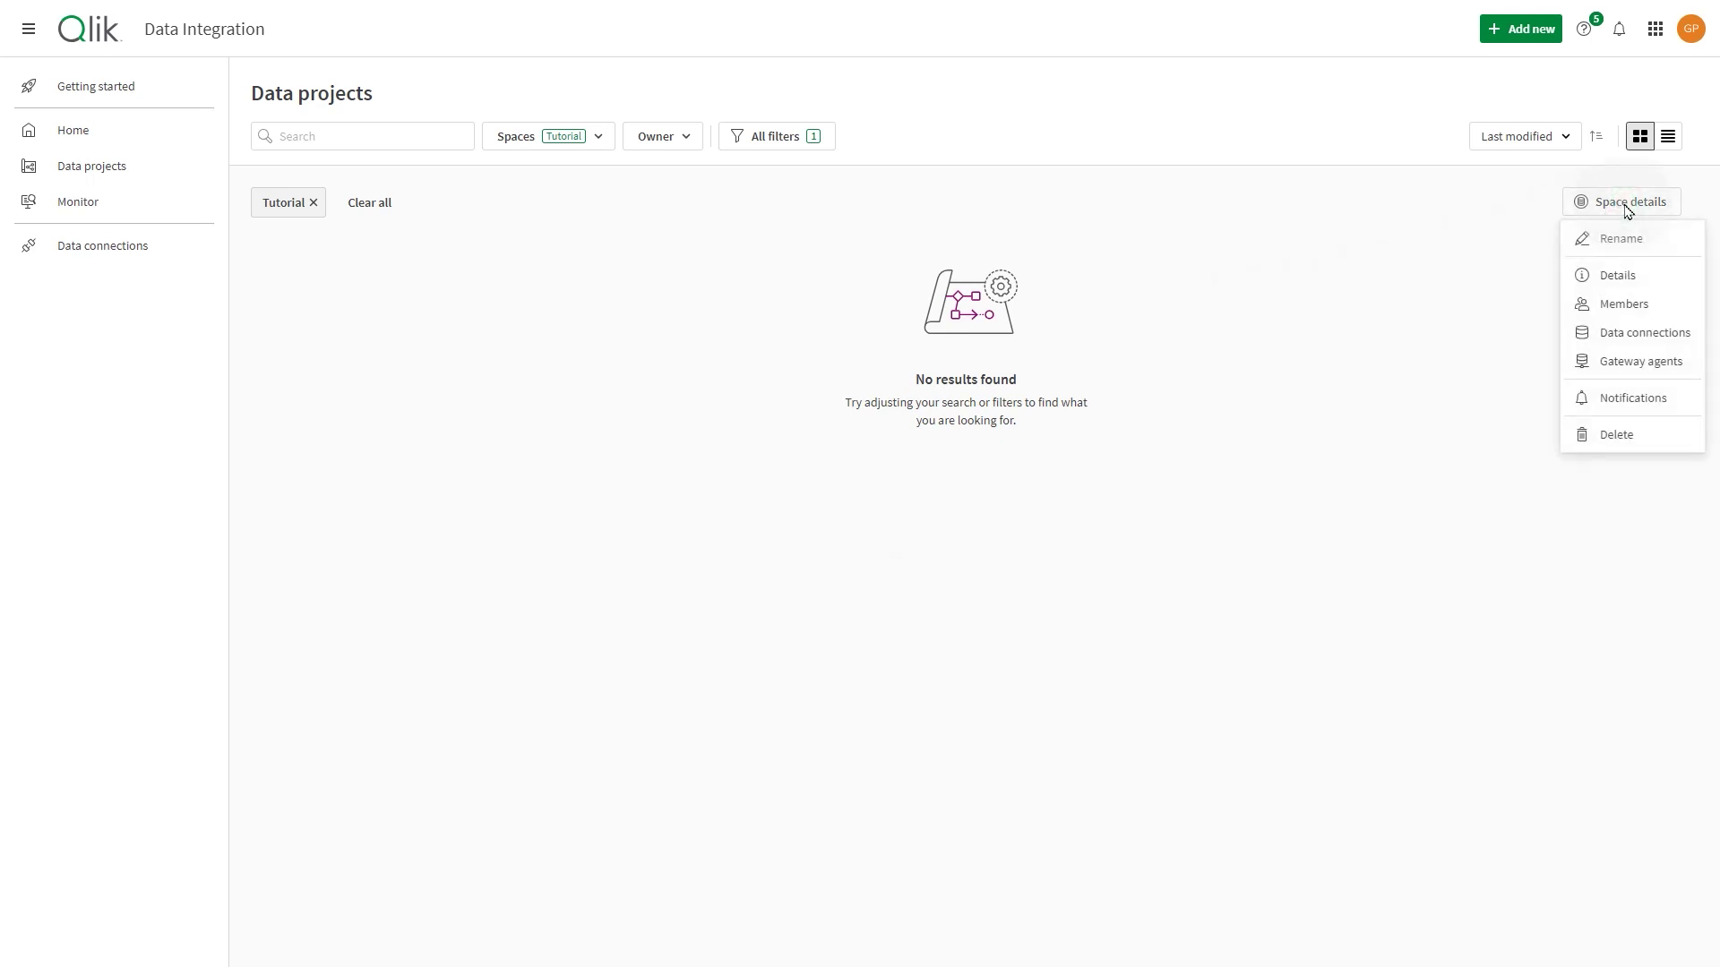
left_click(1628, 304)
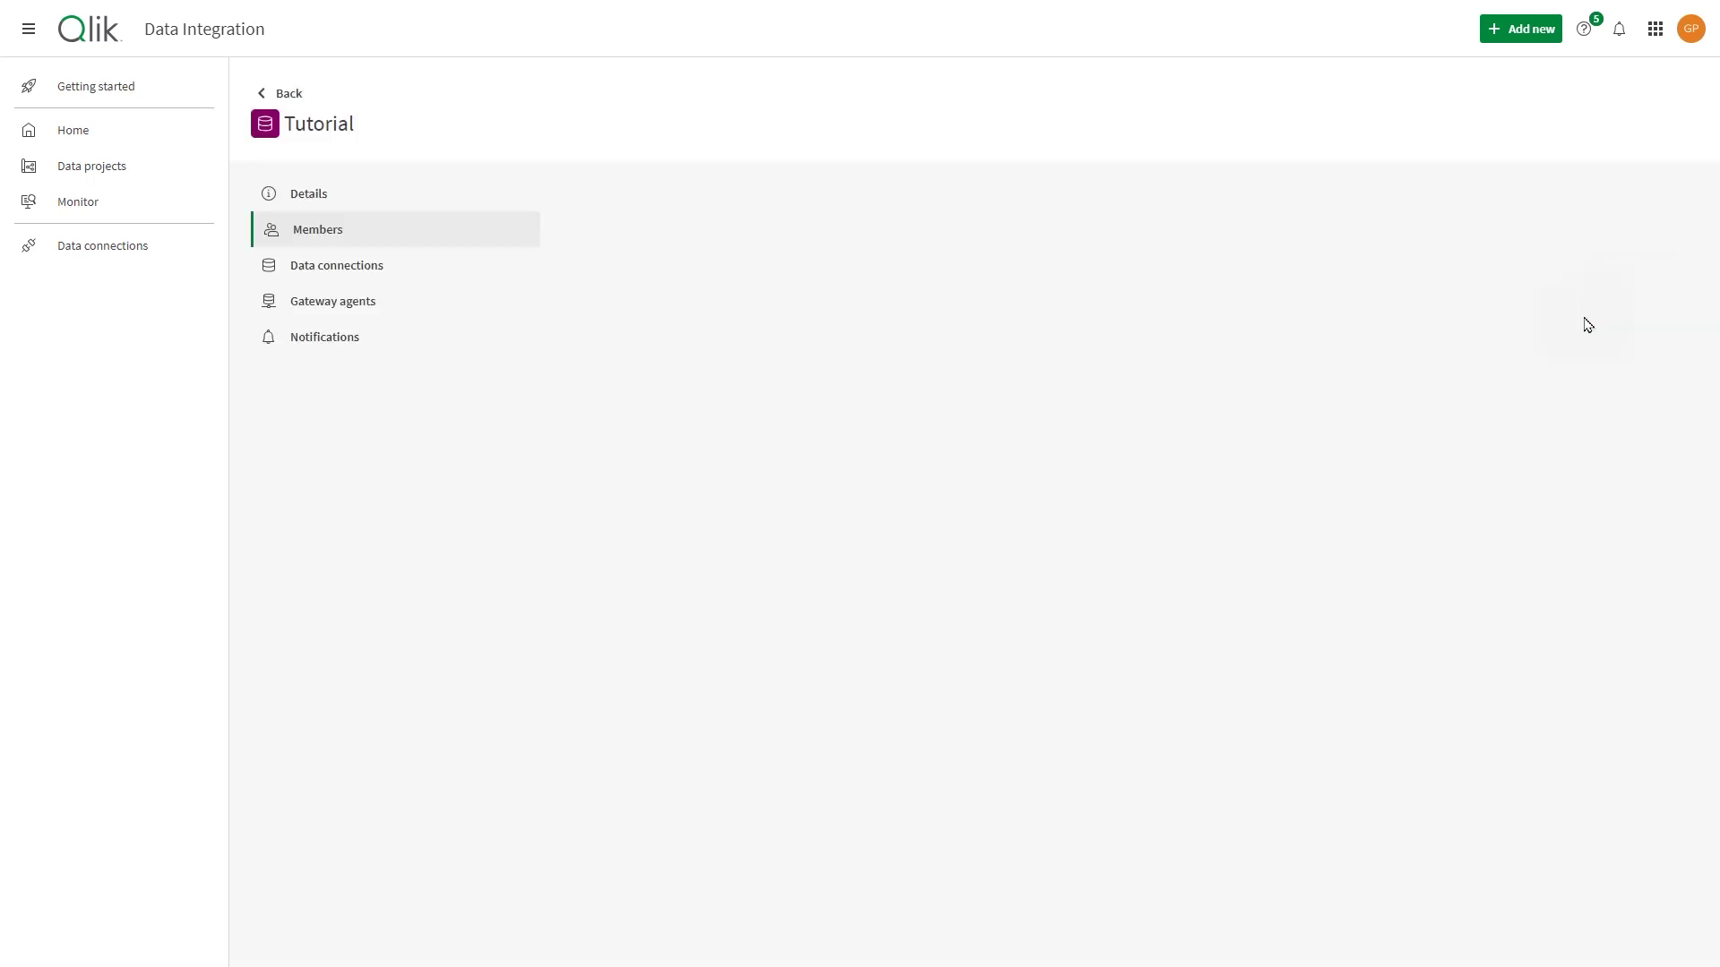
left_click(1593, 240)
left_click(933, 185)
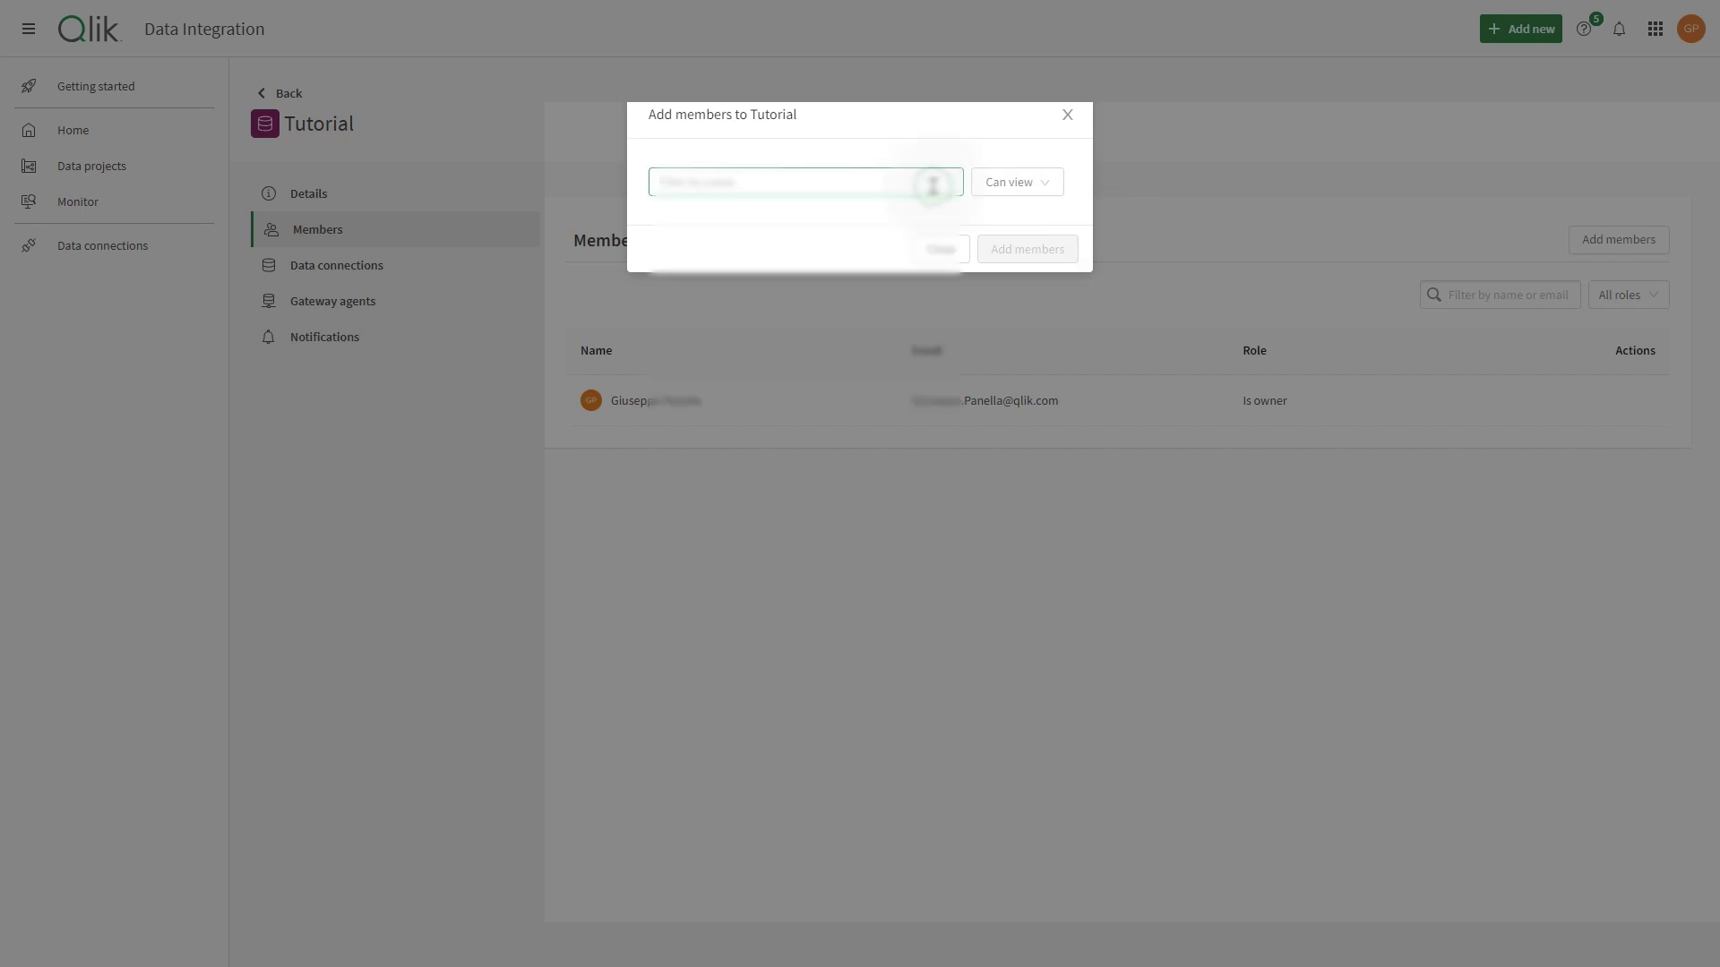
type("Ralf")
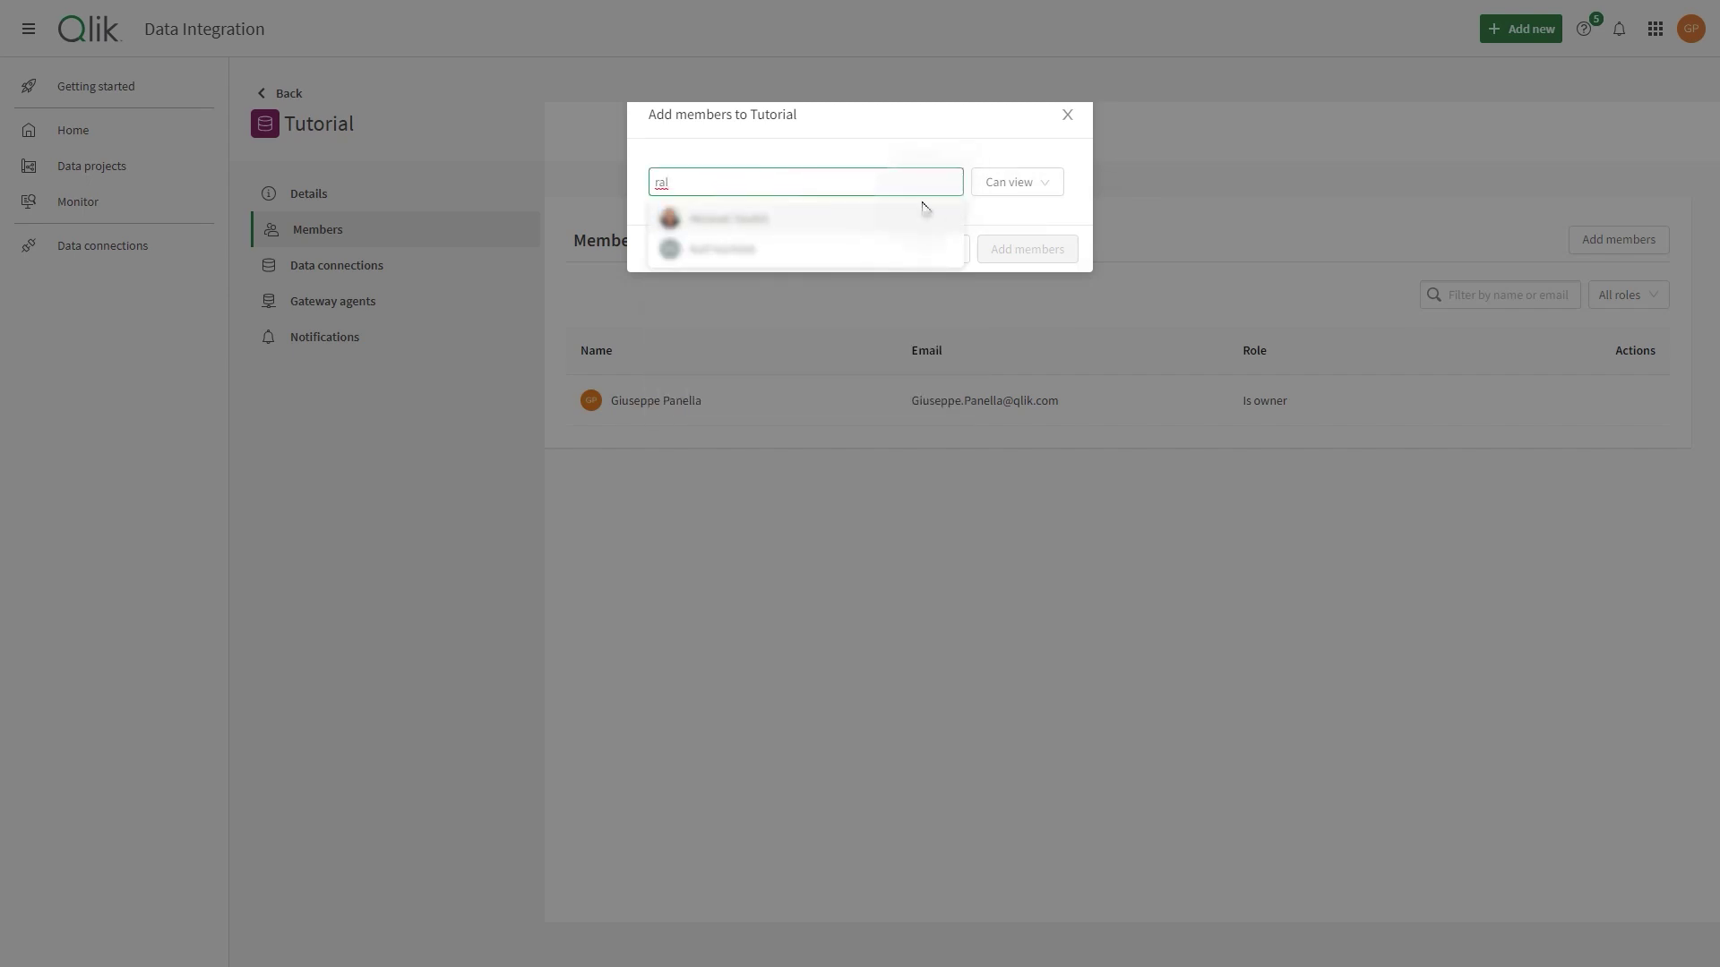
left_click(794, 248)
left_click(977, 219)
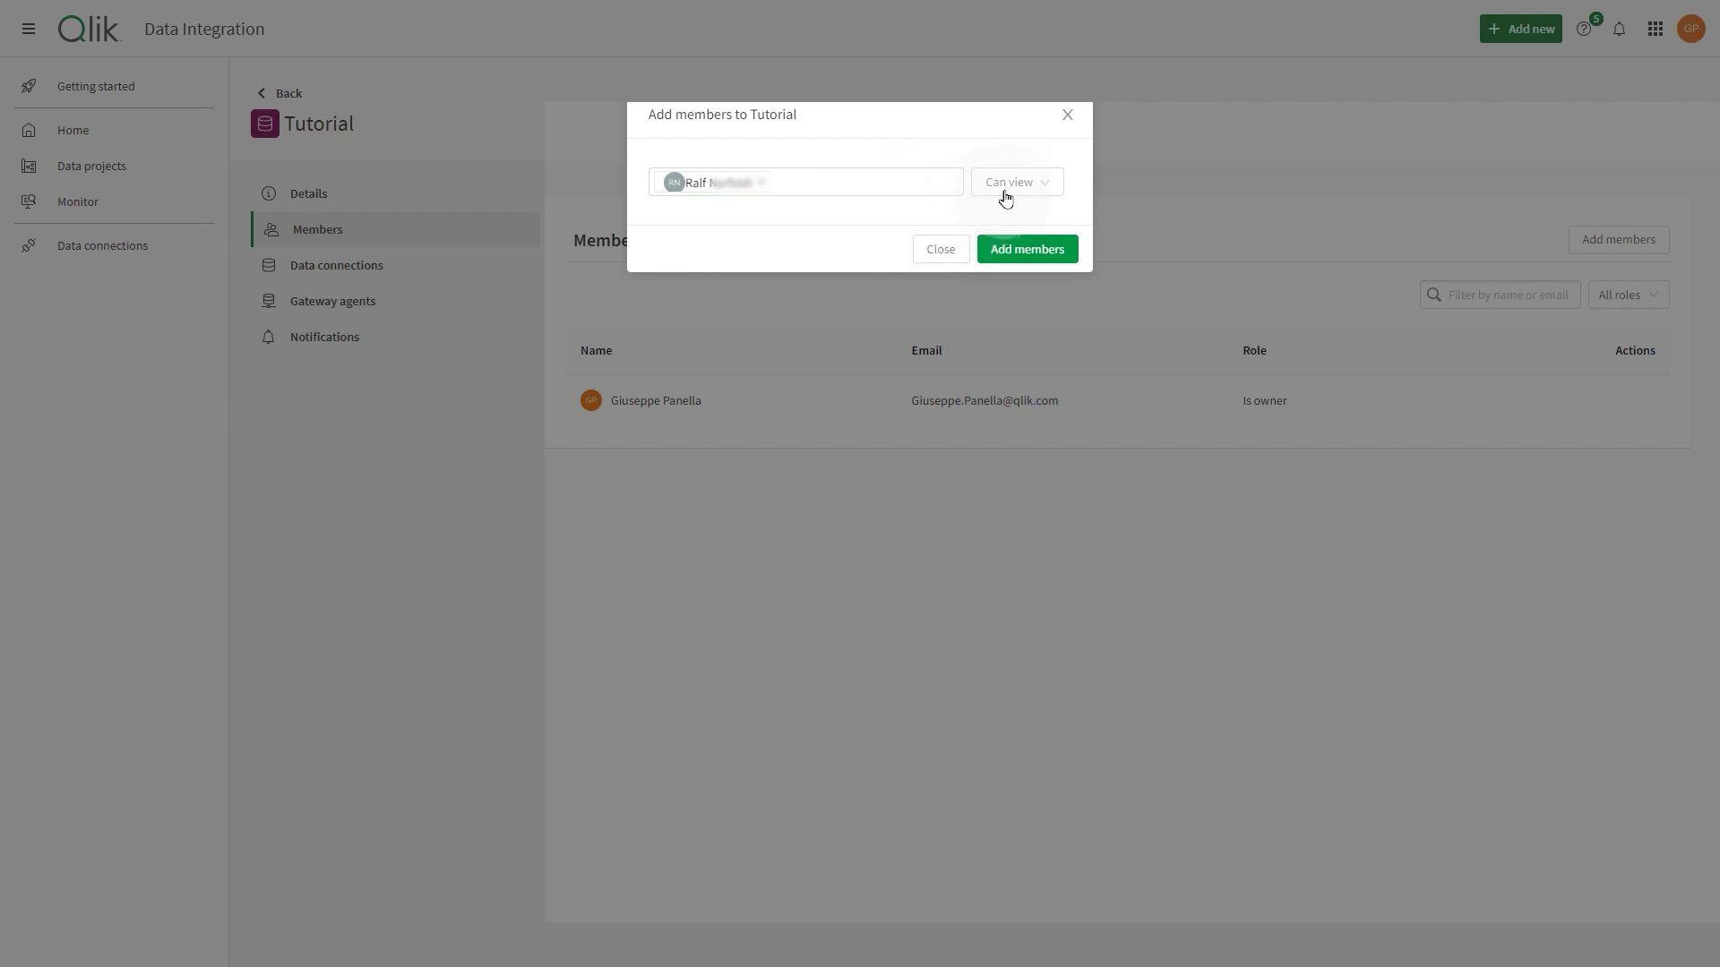
left_click(1006, 186)
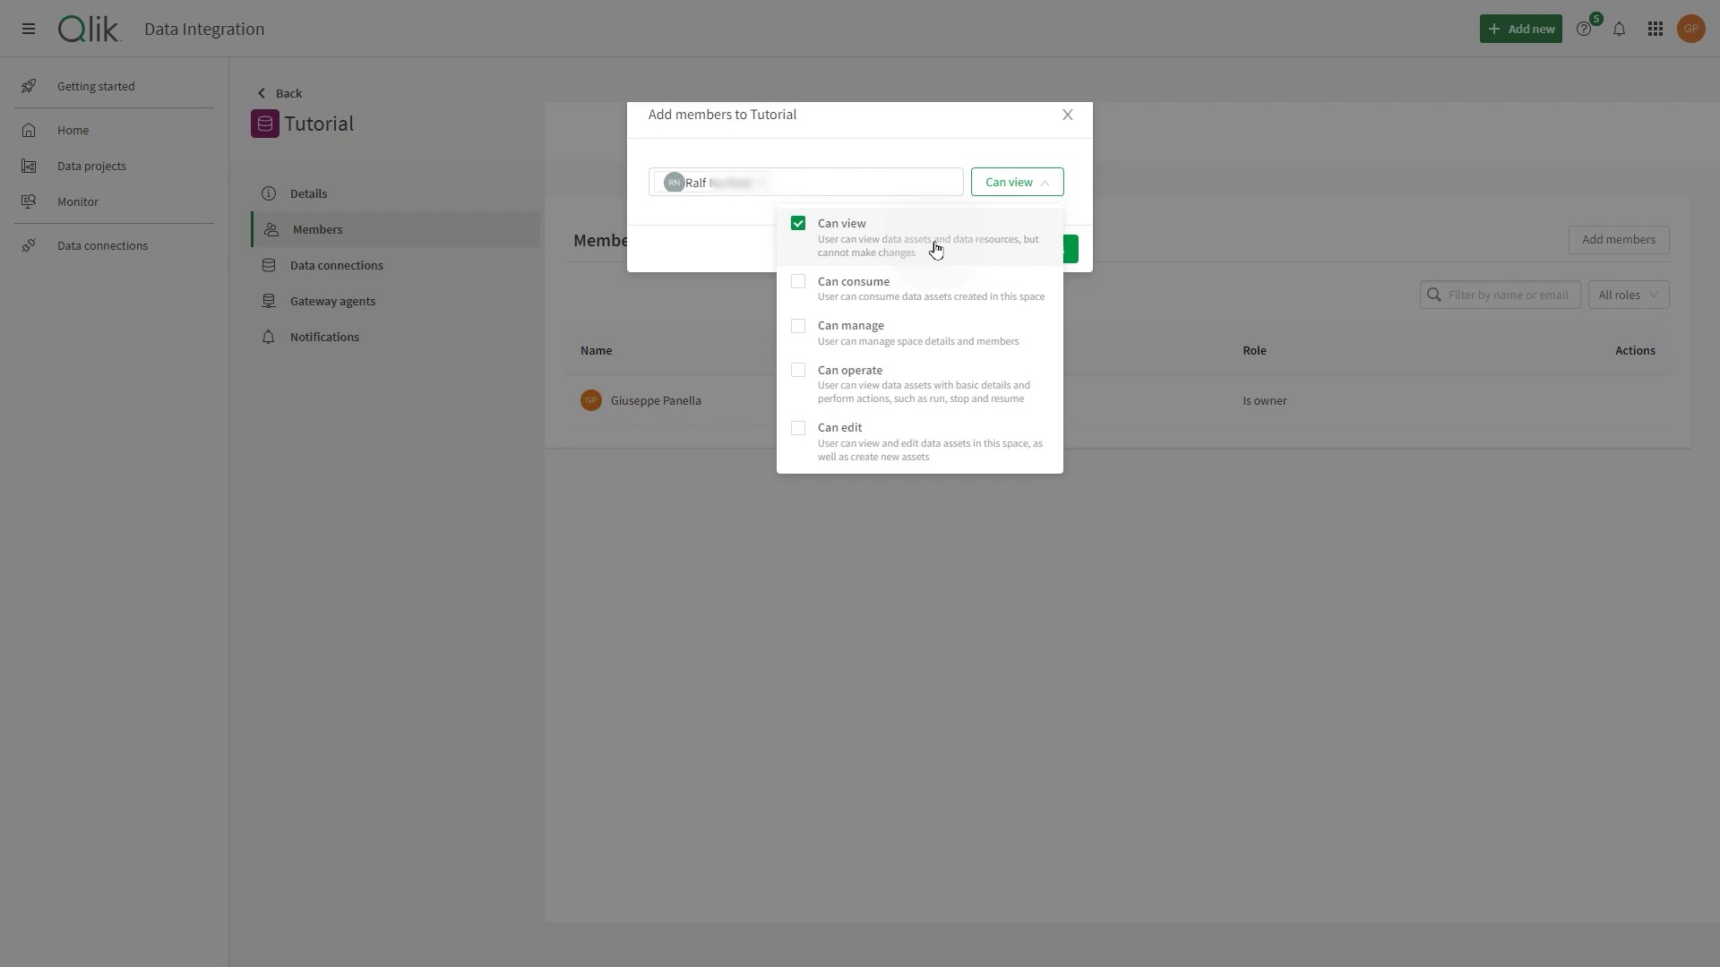
Grant the colleague Can consume, Can manage, Can operate and Can edit besides Can view, and add them
left_click(798, 285)
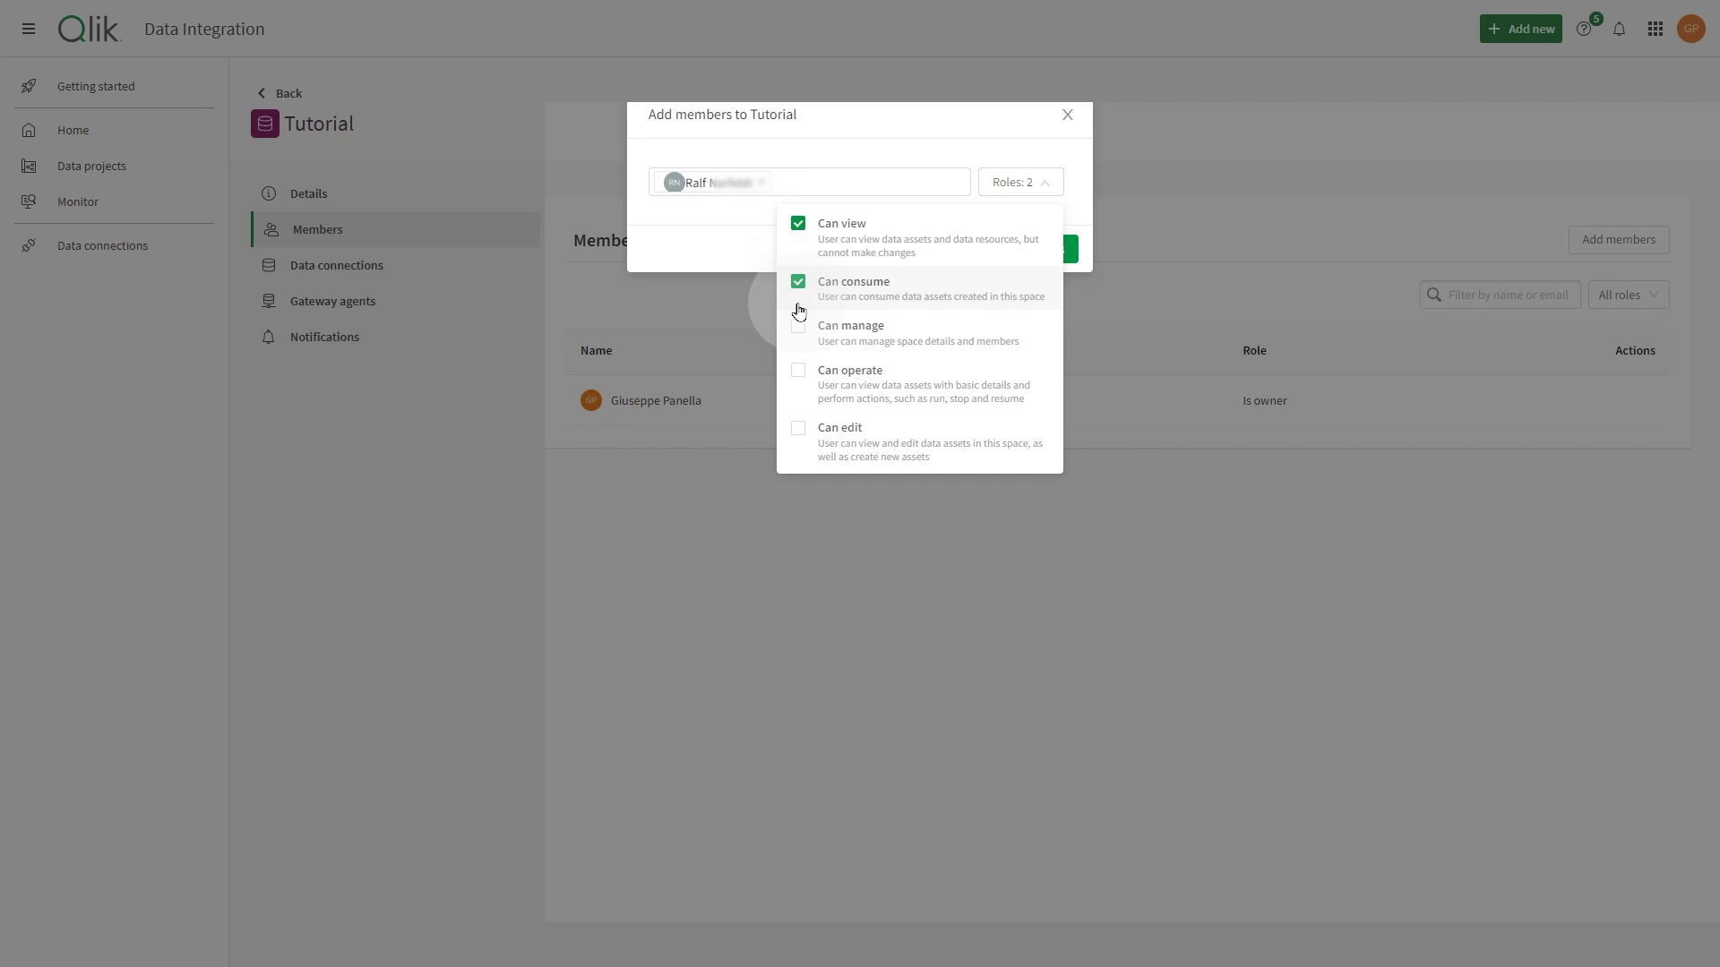
left_click(798, 330)
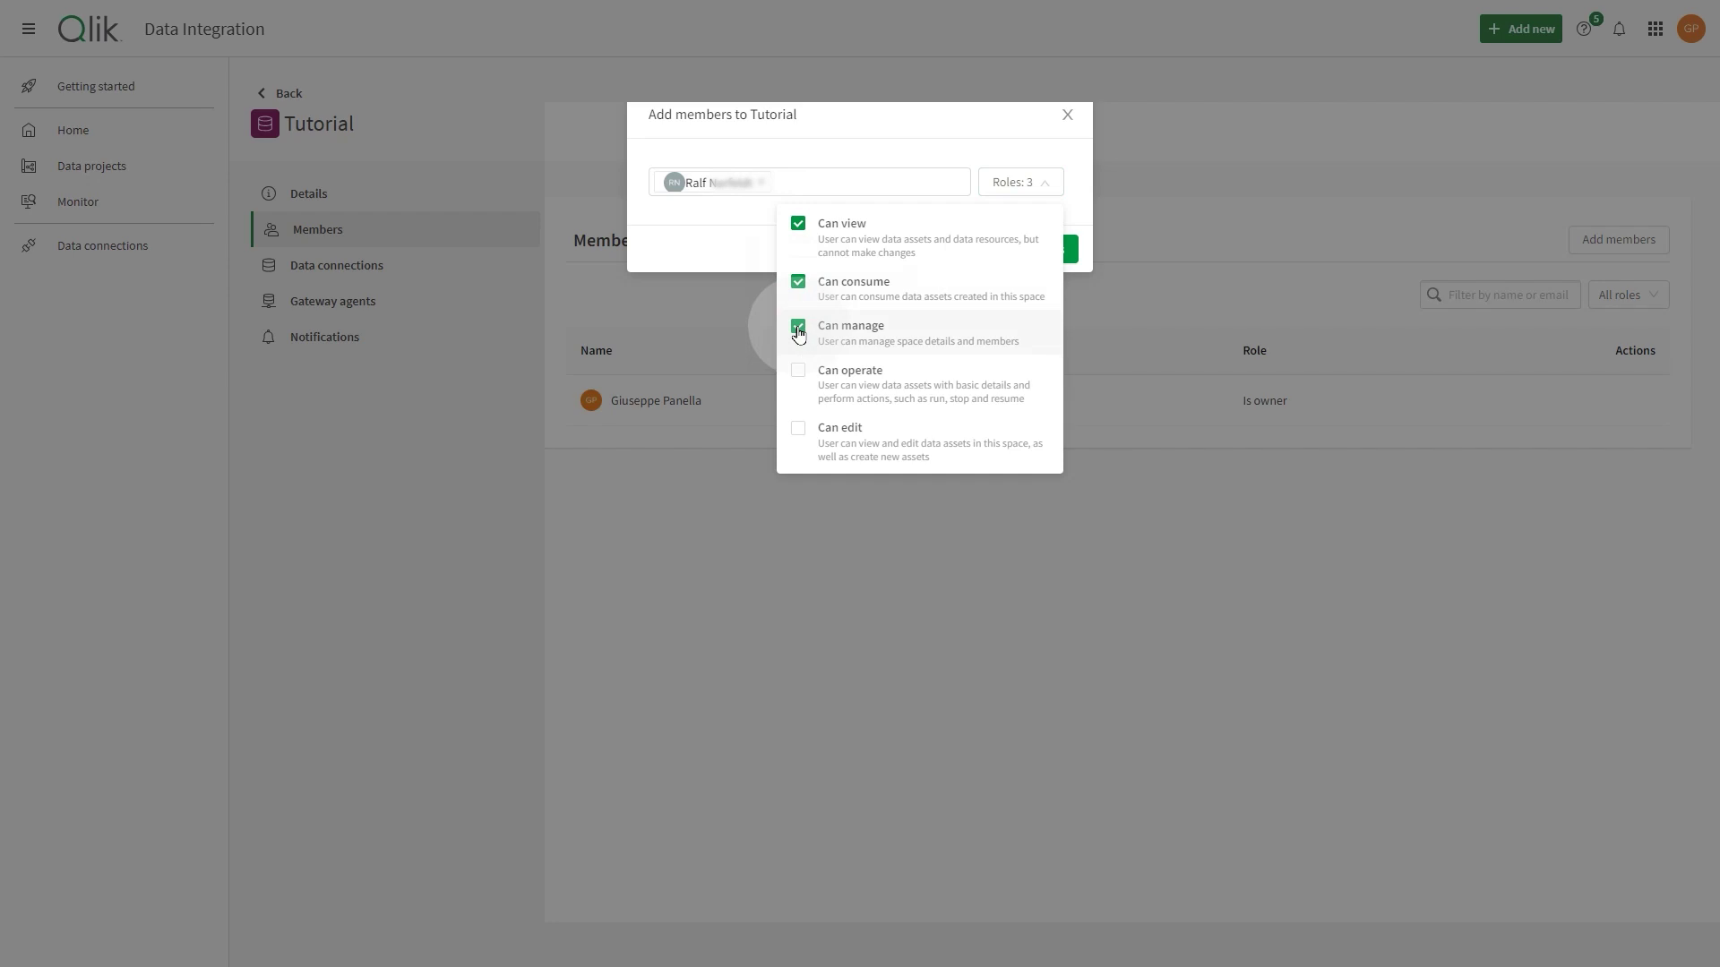
left_click(796, 374)
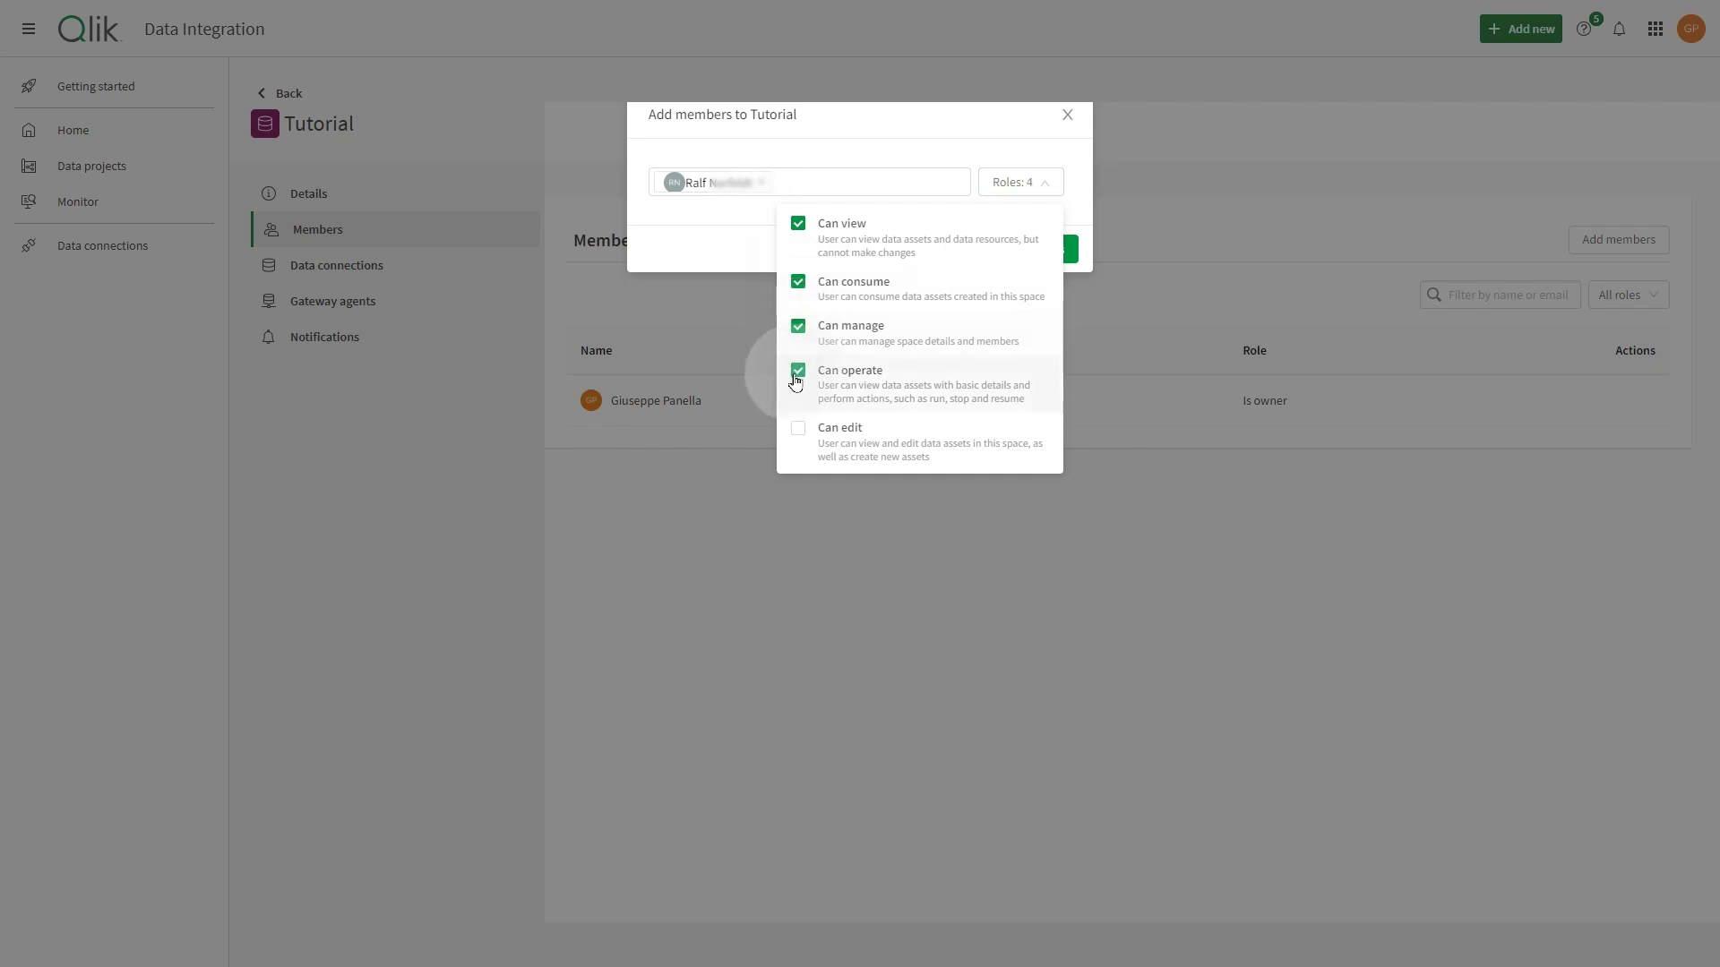
left_click(798, 430)
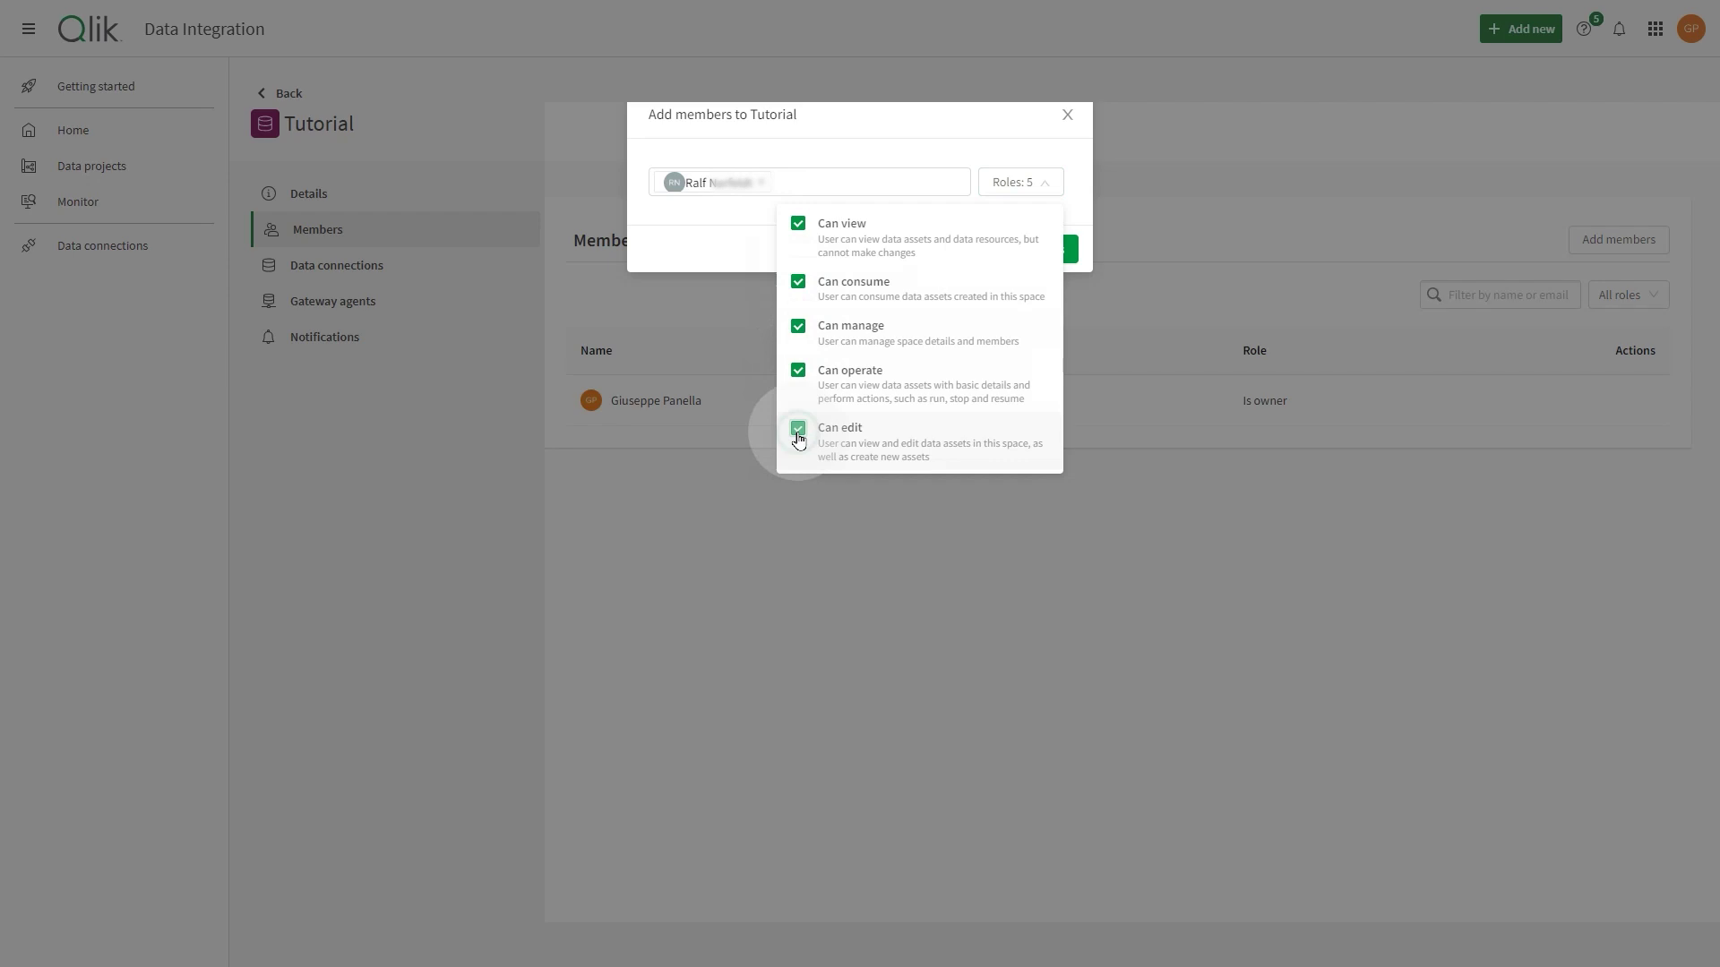
left_click(851, 489)
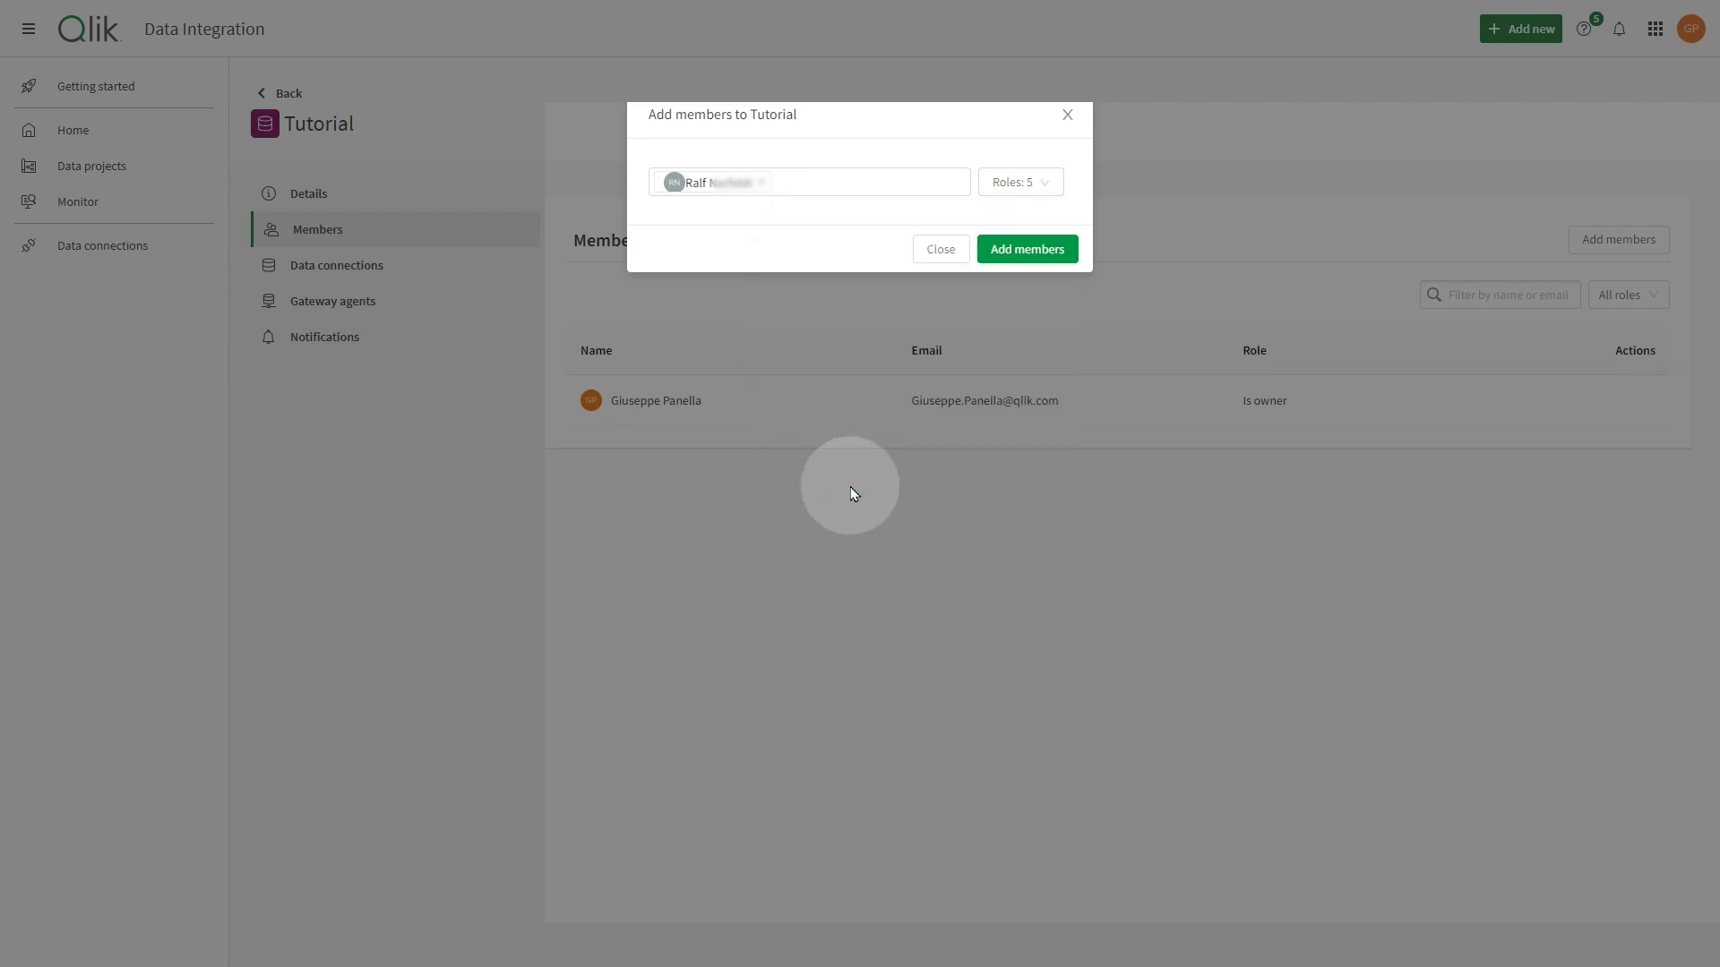
left_click(1015, 254)
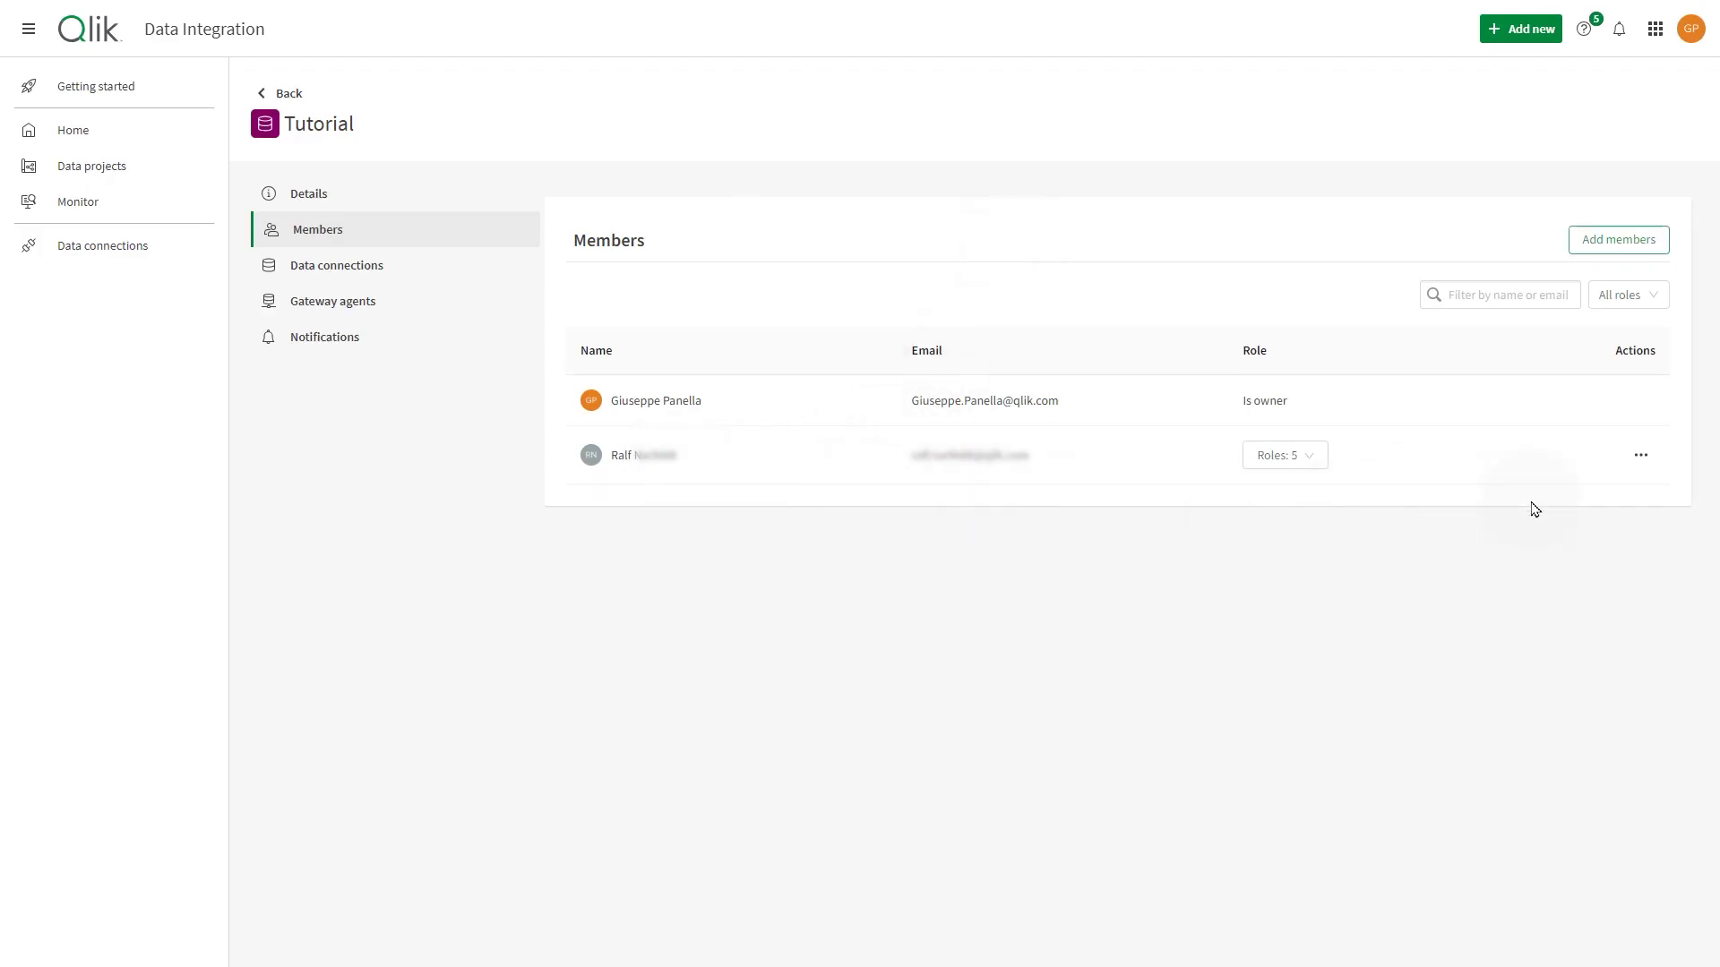
Start adding a second member to Tutorial, picking the colleague found by searching 'mi'
left_click(1640, 455)
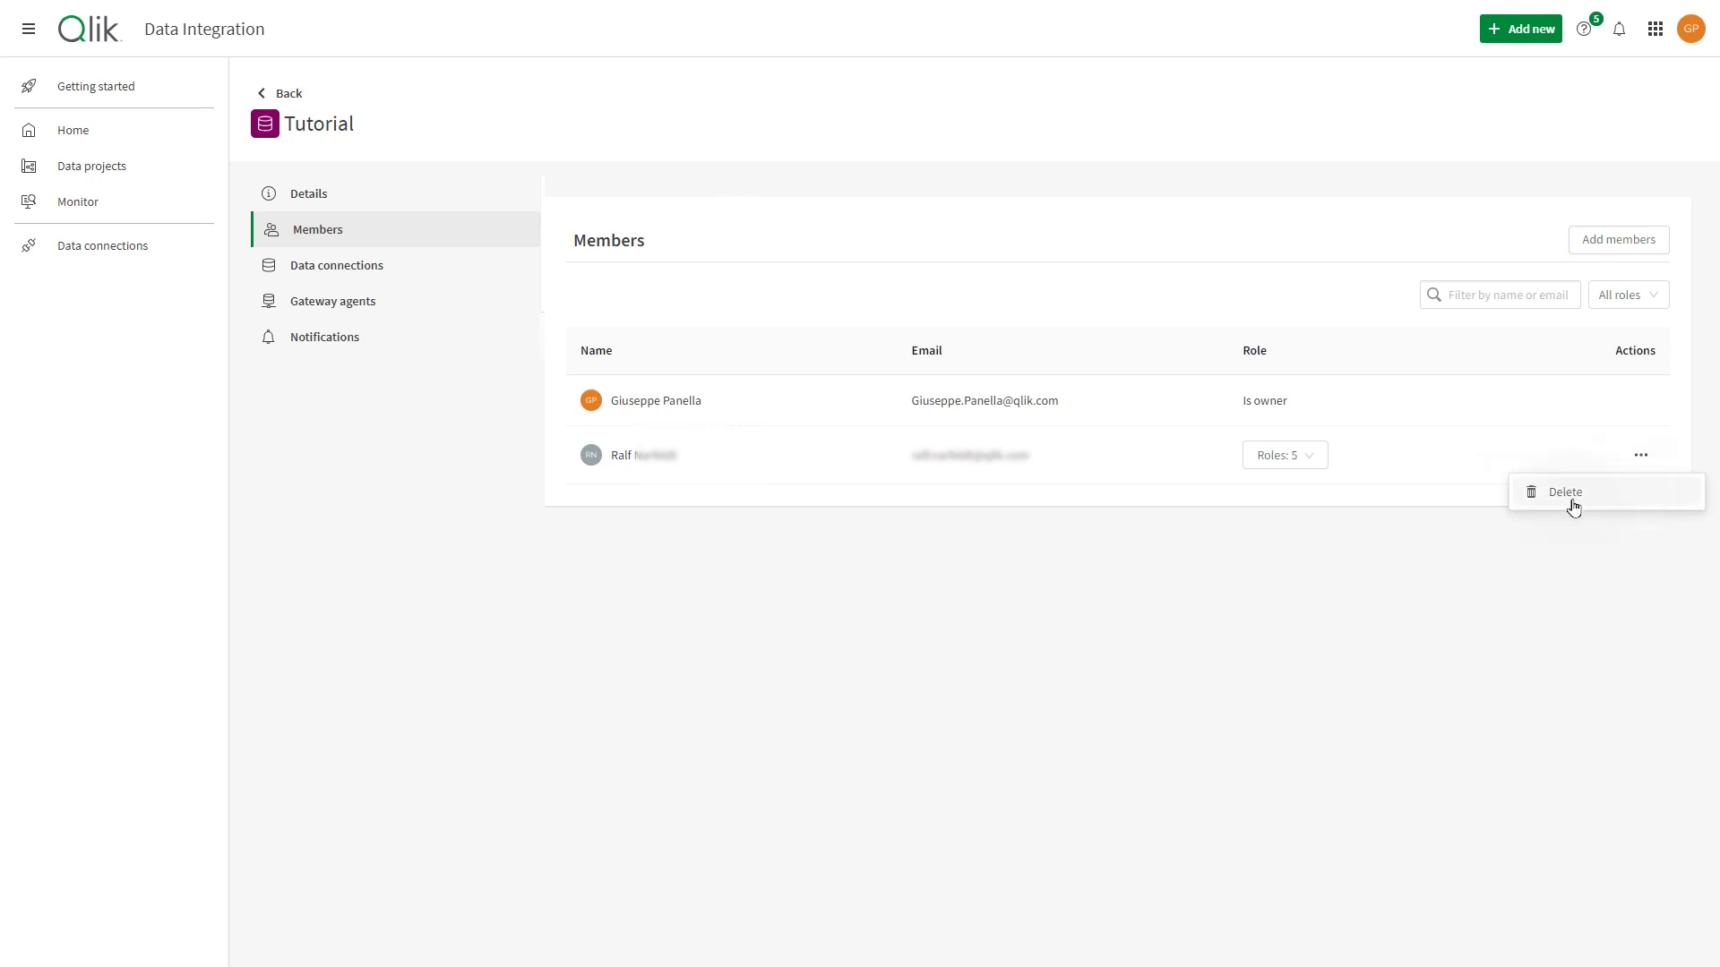
left_click(1537, 548)
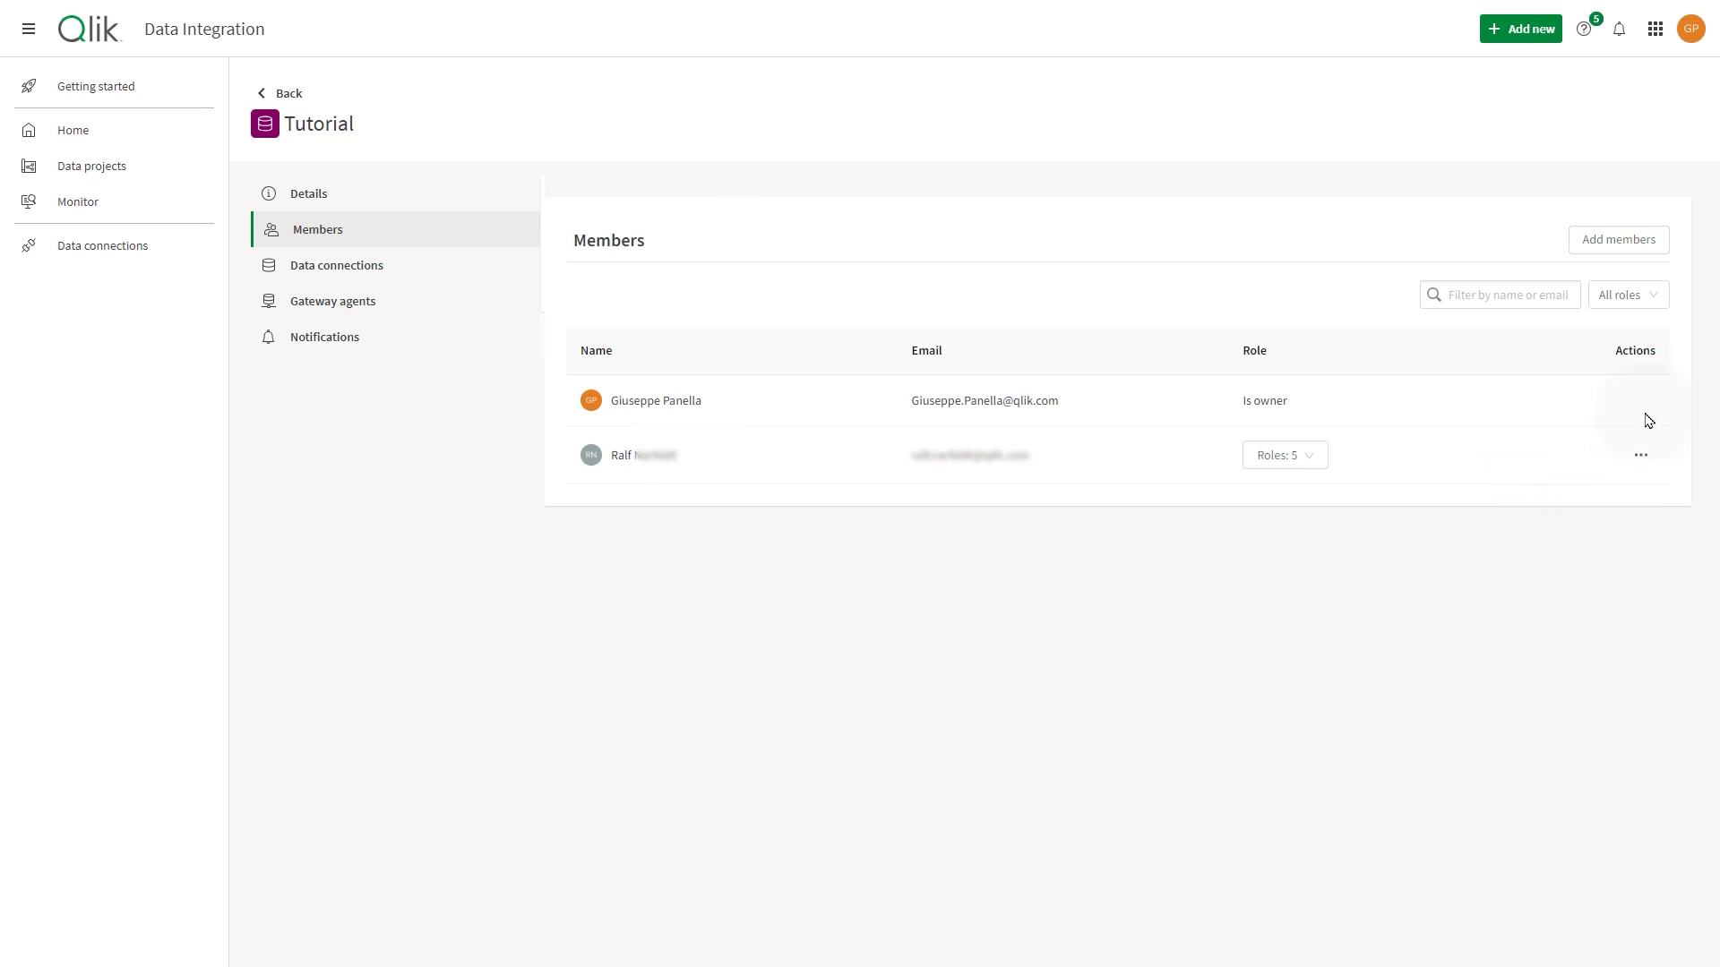
left_click(1592, 248)
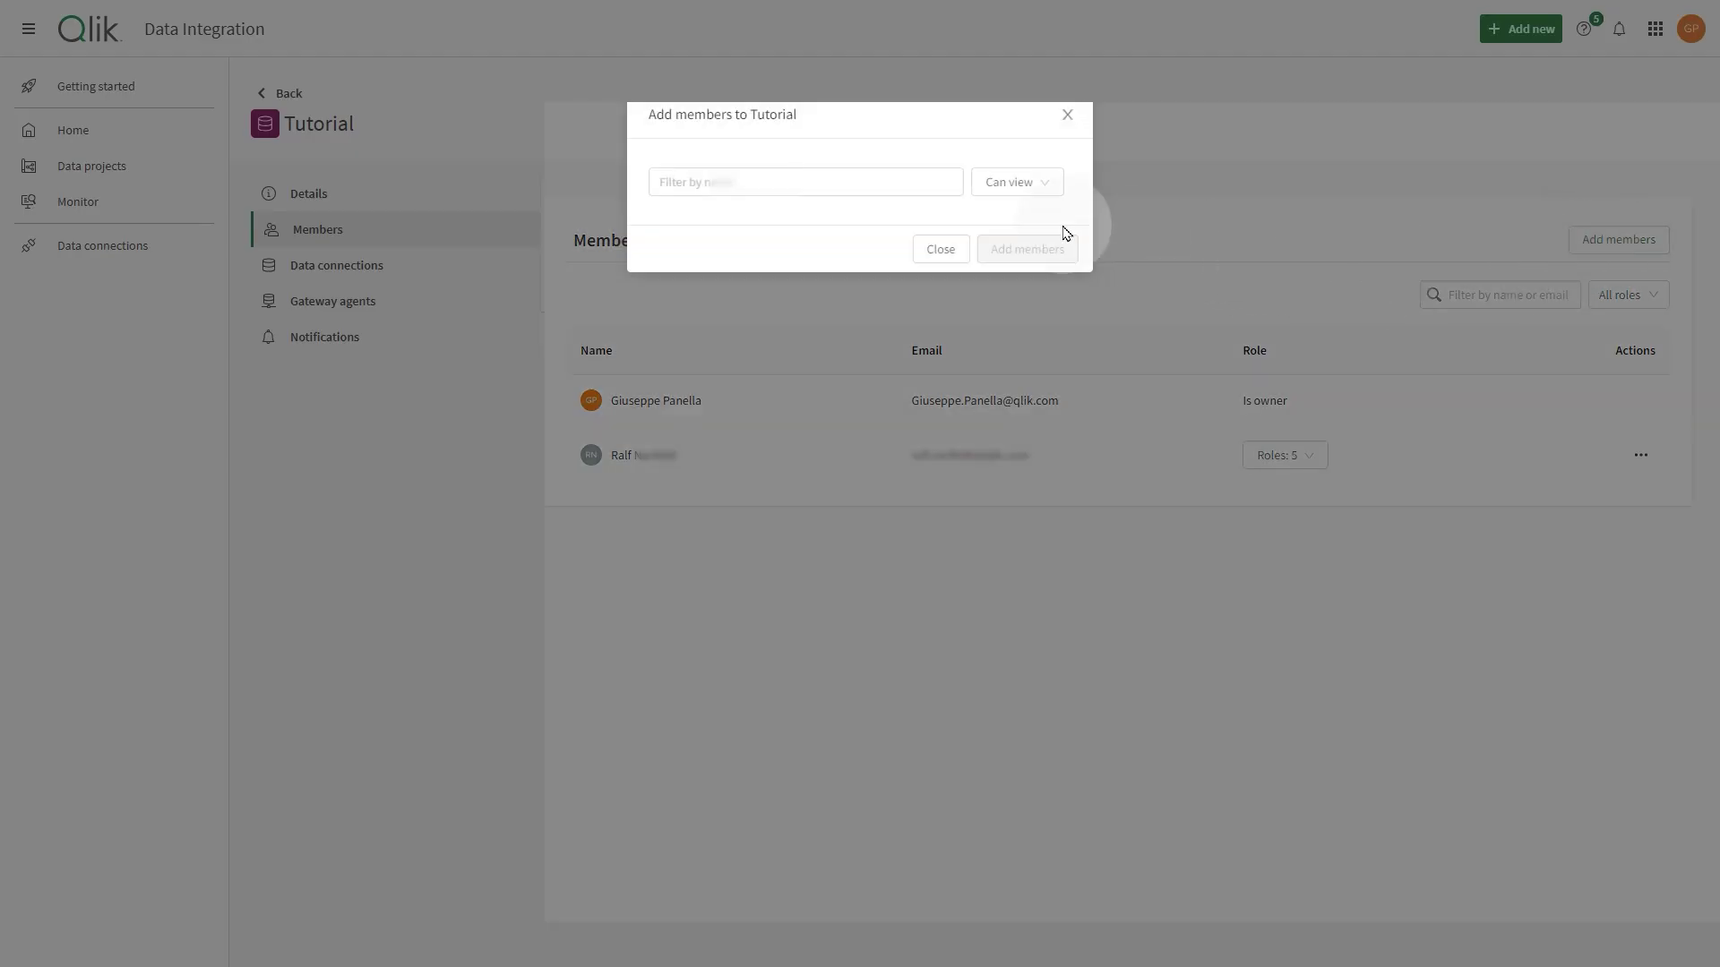
left_click(861, 186)
type("mi")
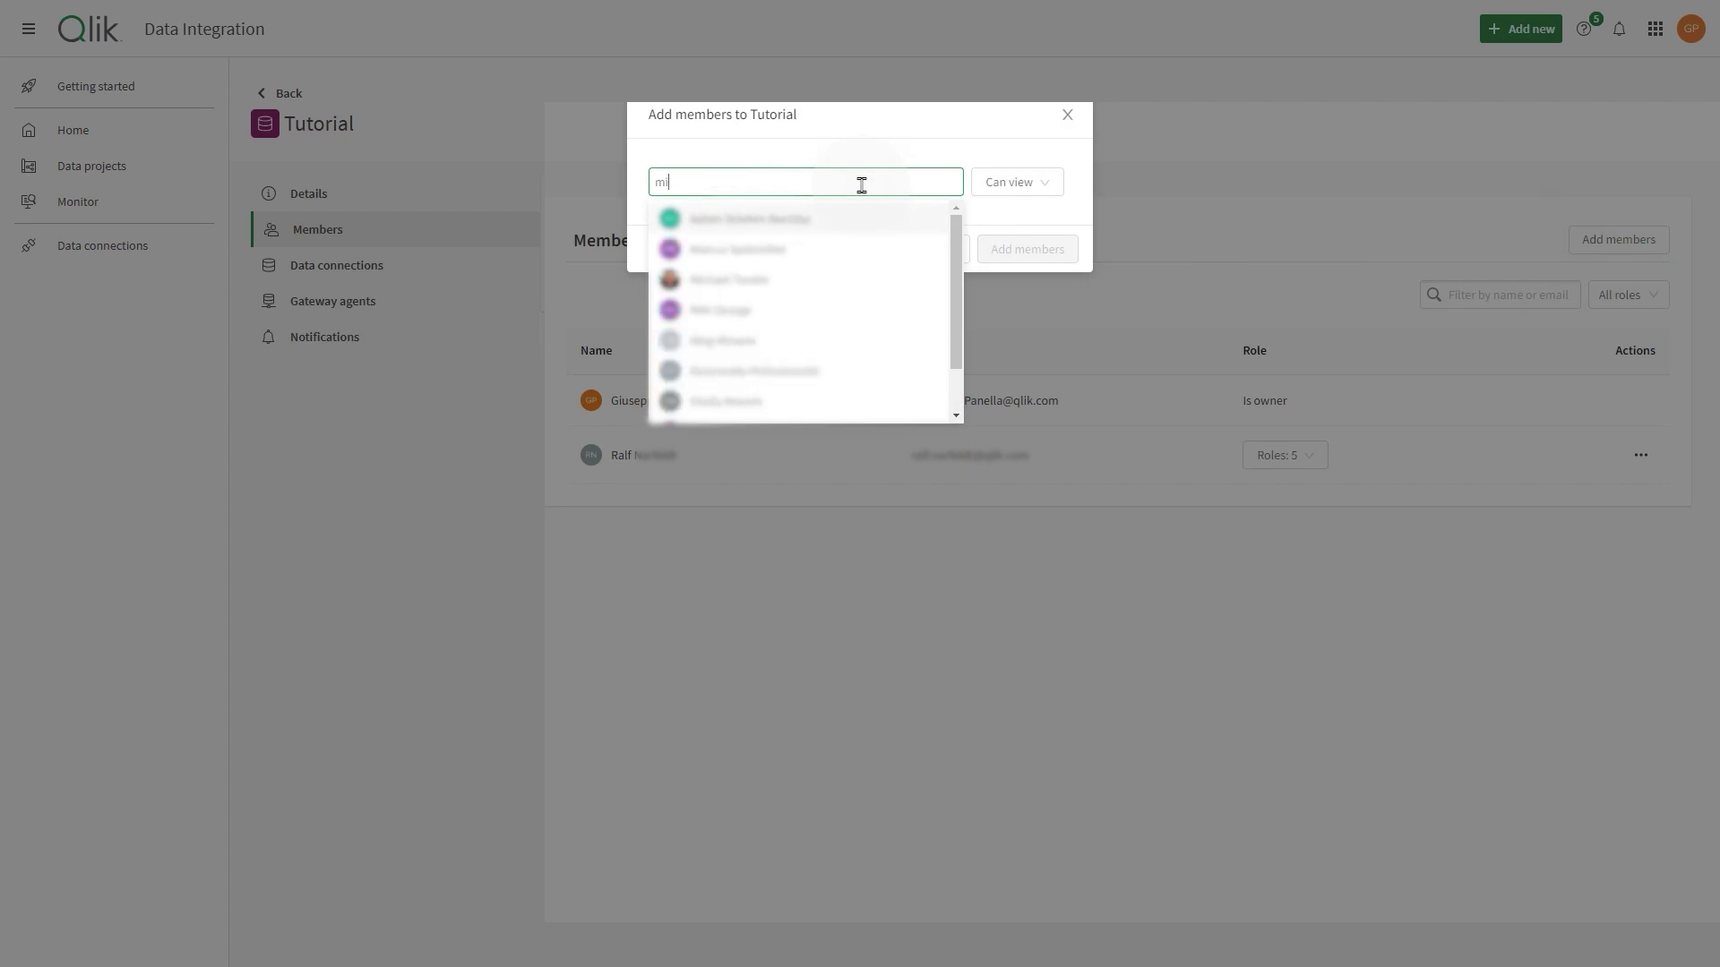
left_click(760, 280)
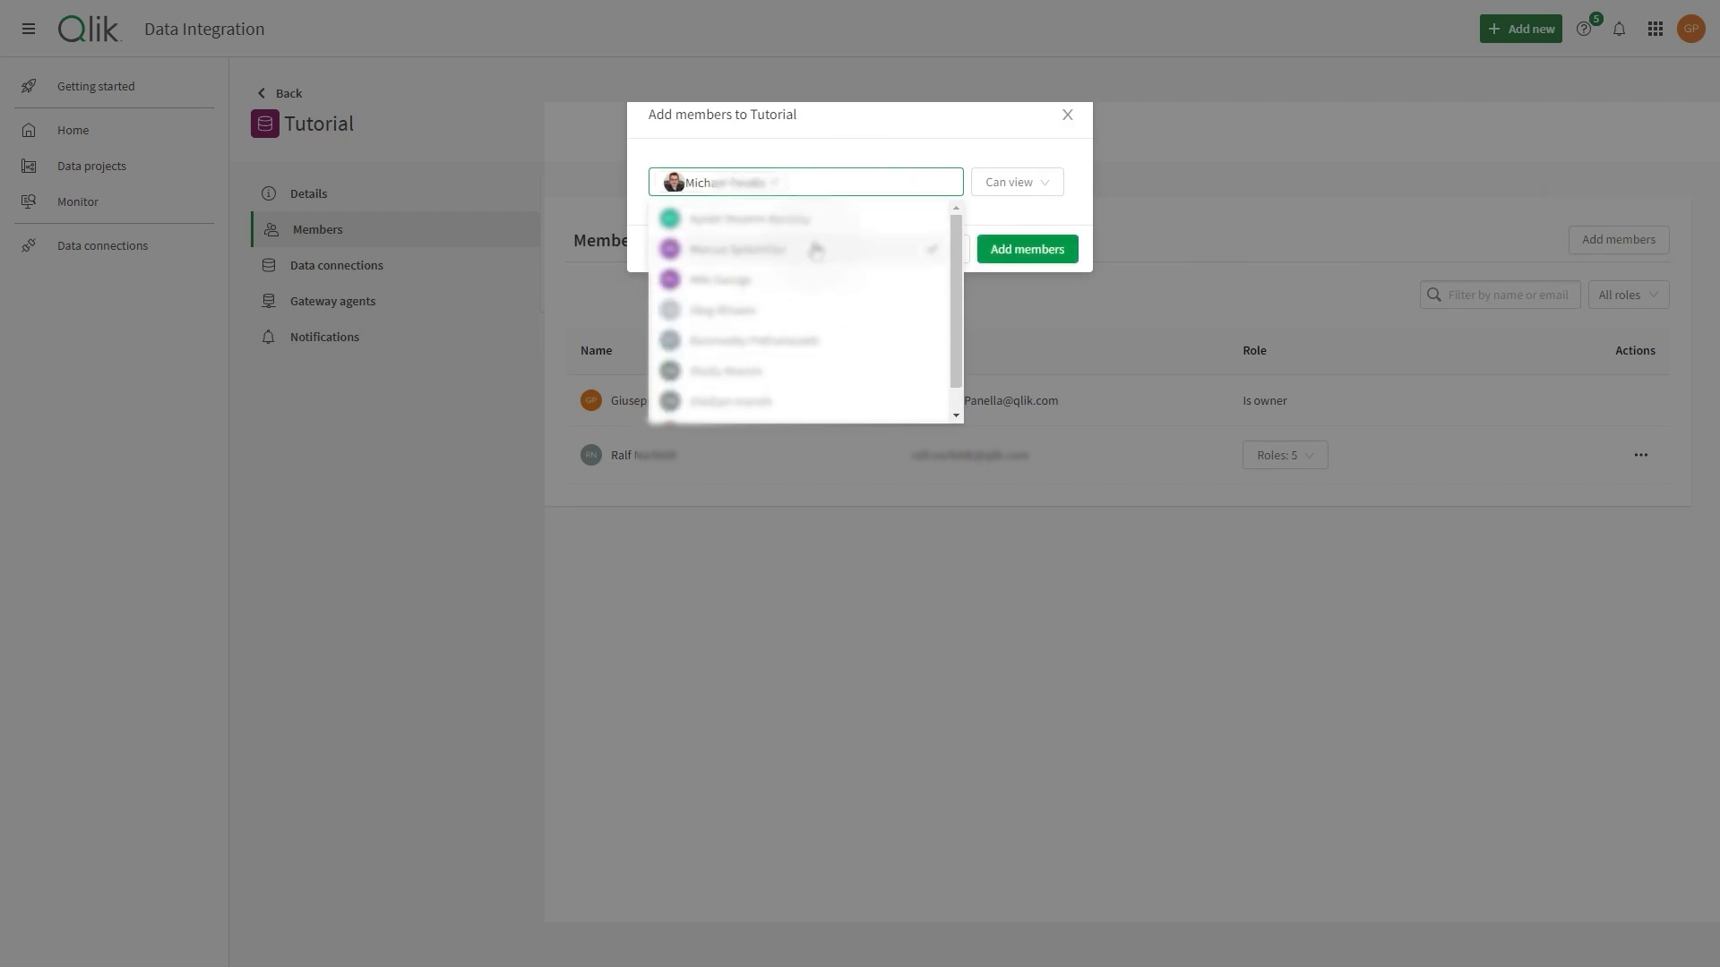
left_click(985, 208)
Add the second member with Can view, Can consume and Can manage roles
left_click(1012, 184)
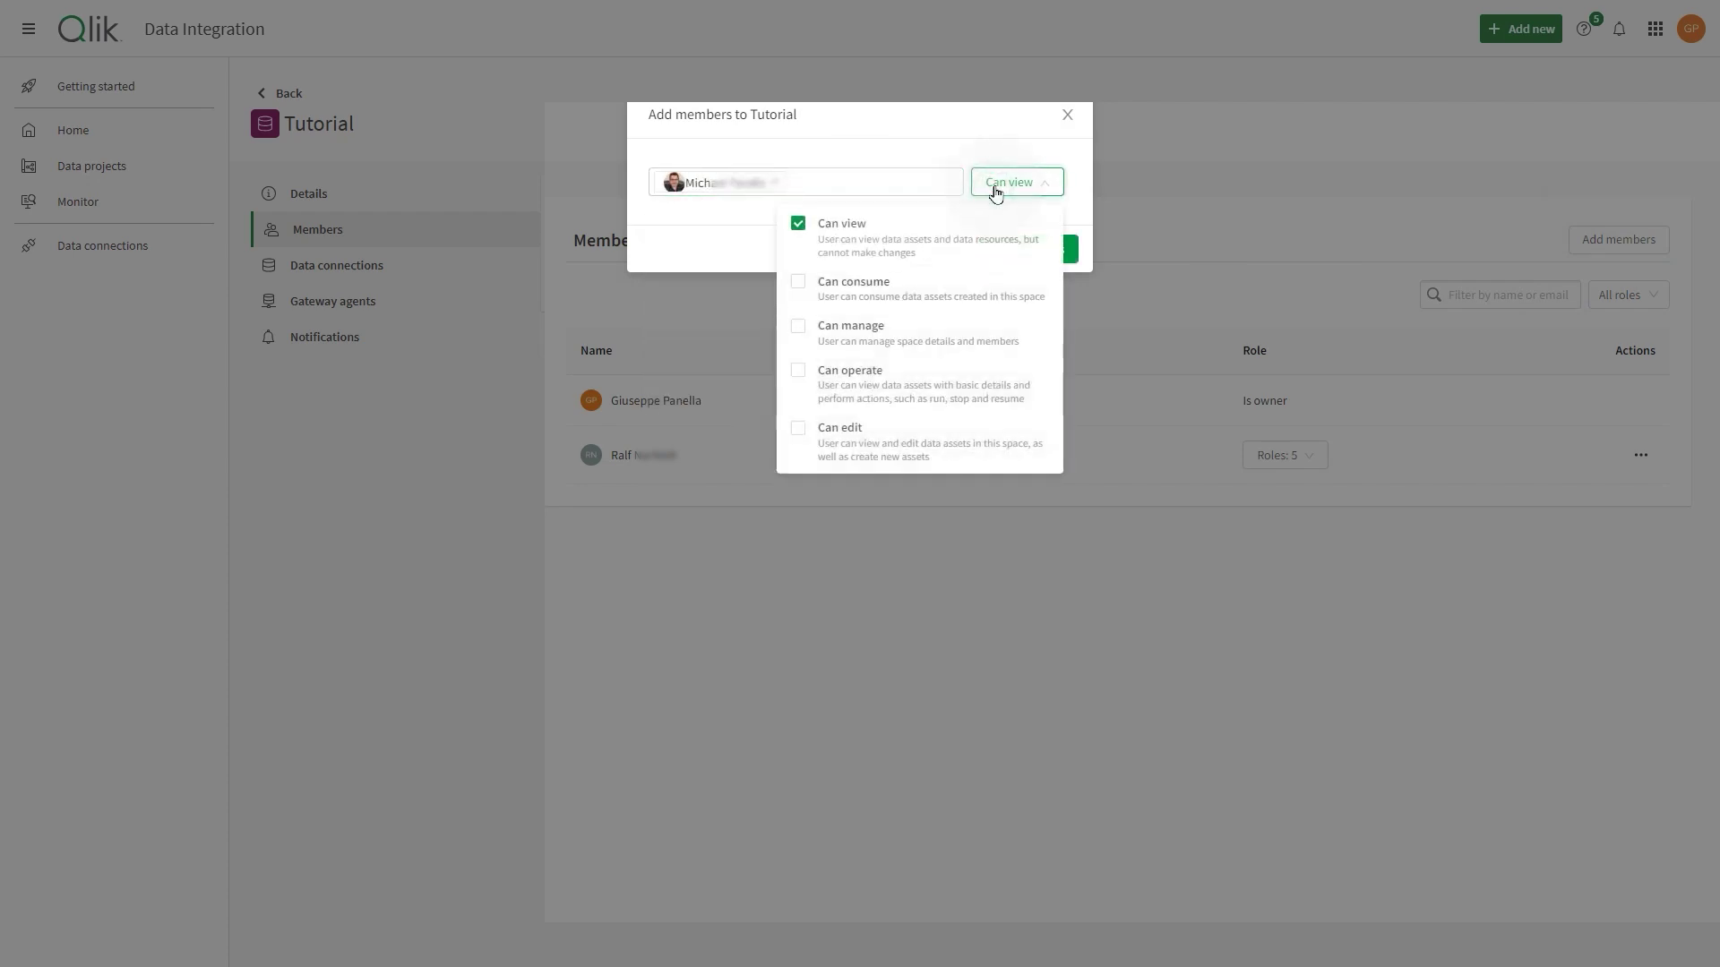
left_click(799, 292)
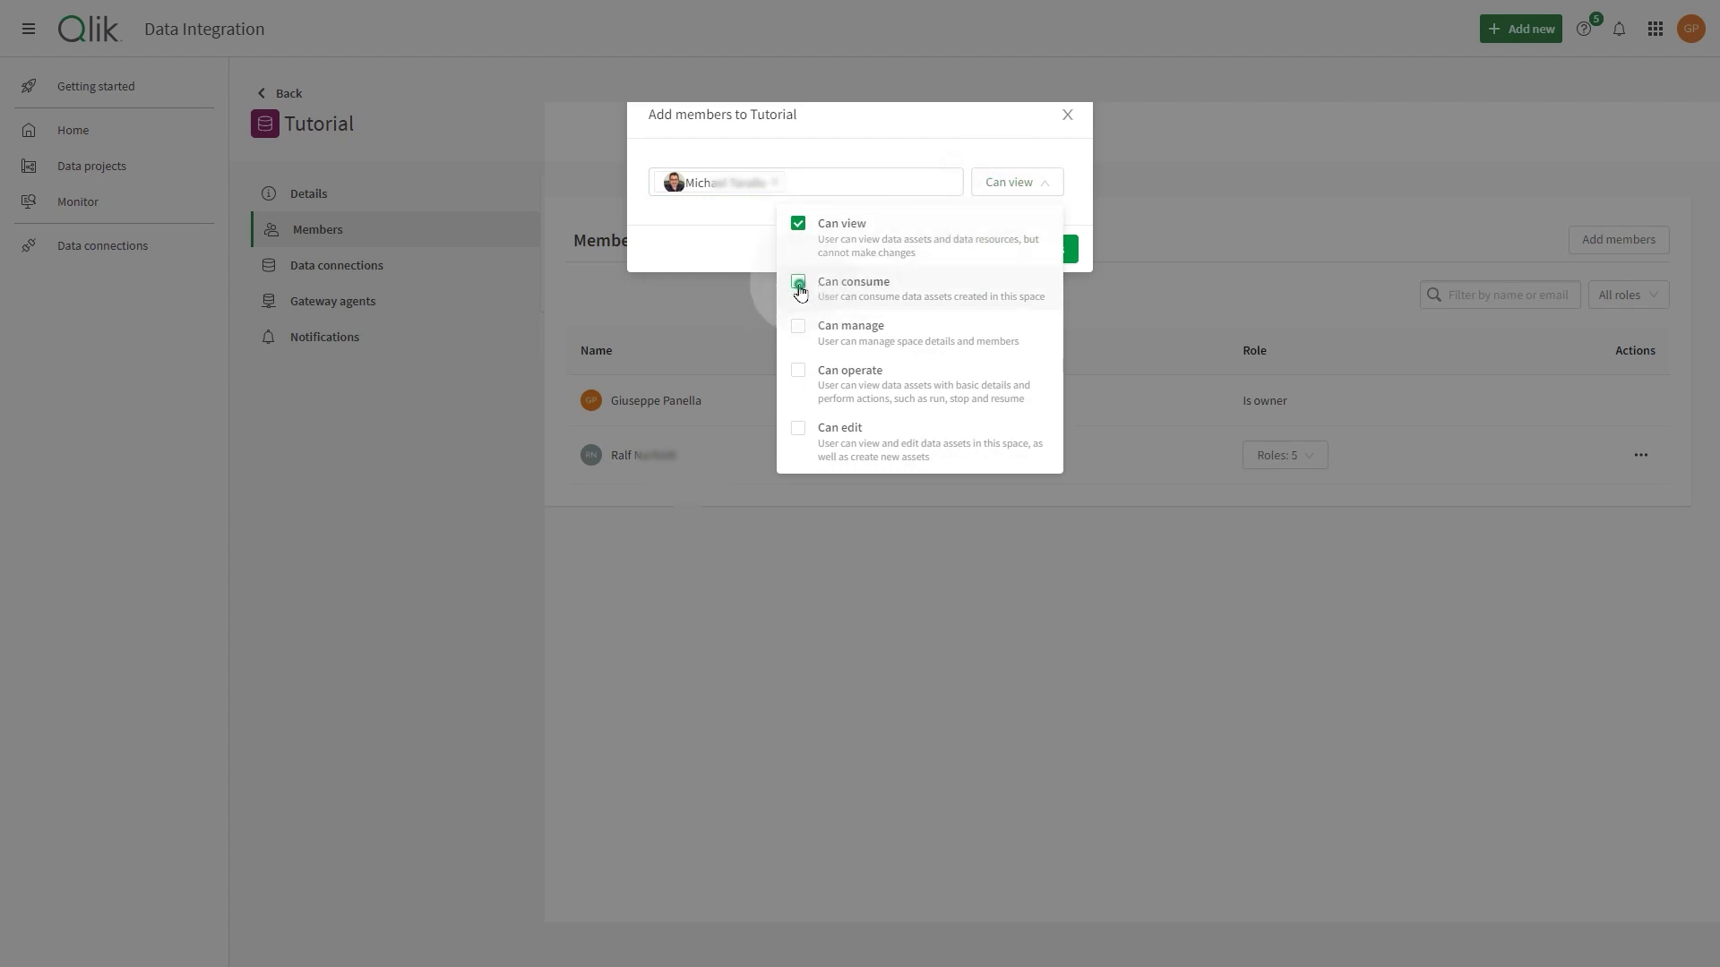
left_click(799, 328)
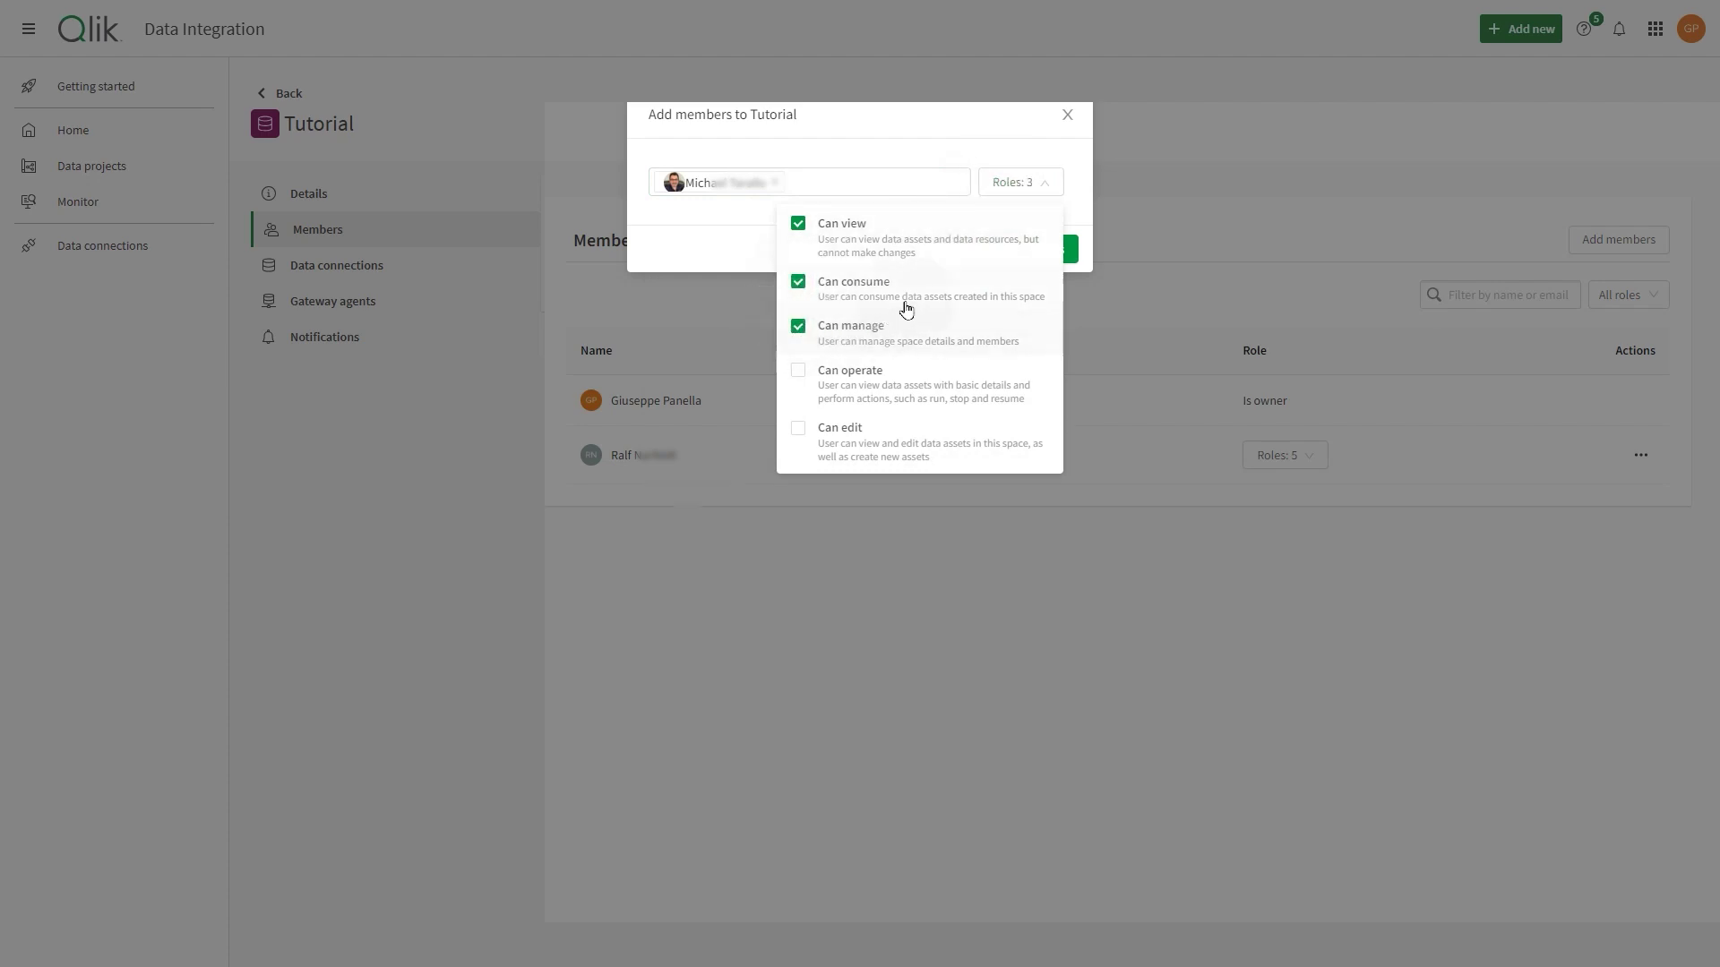
left_click(1039, 253)
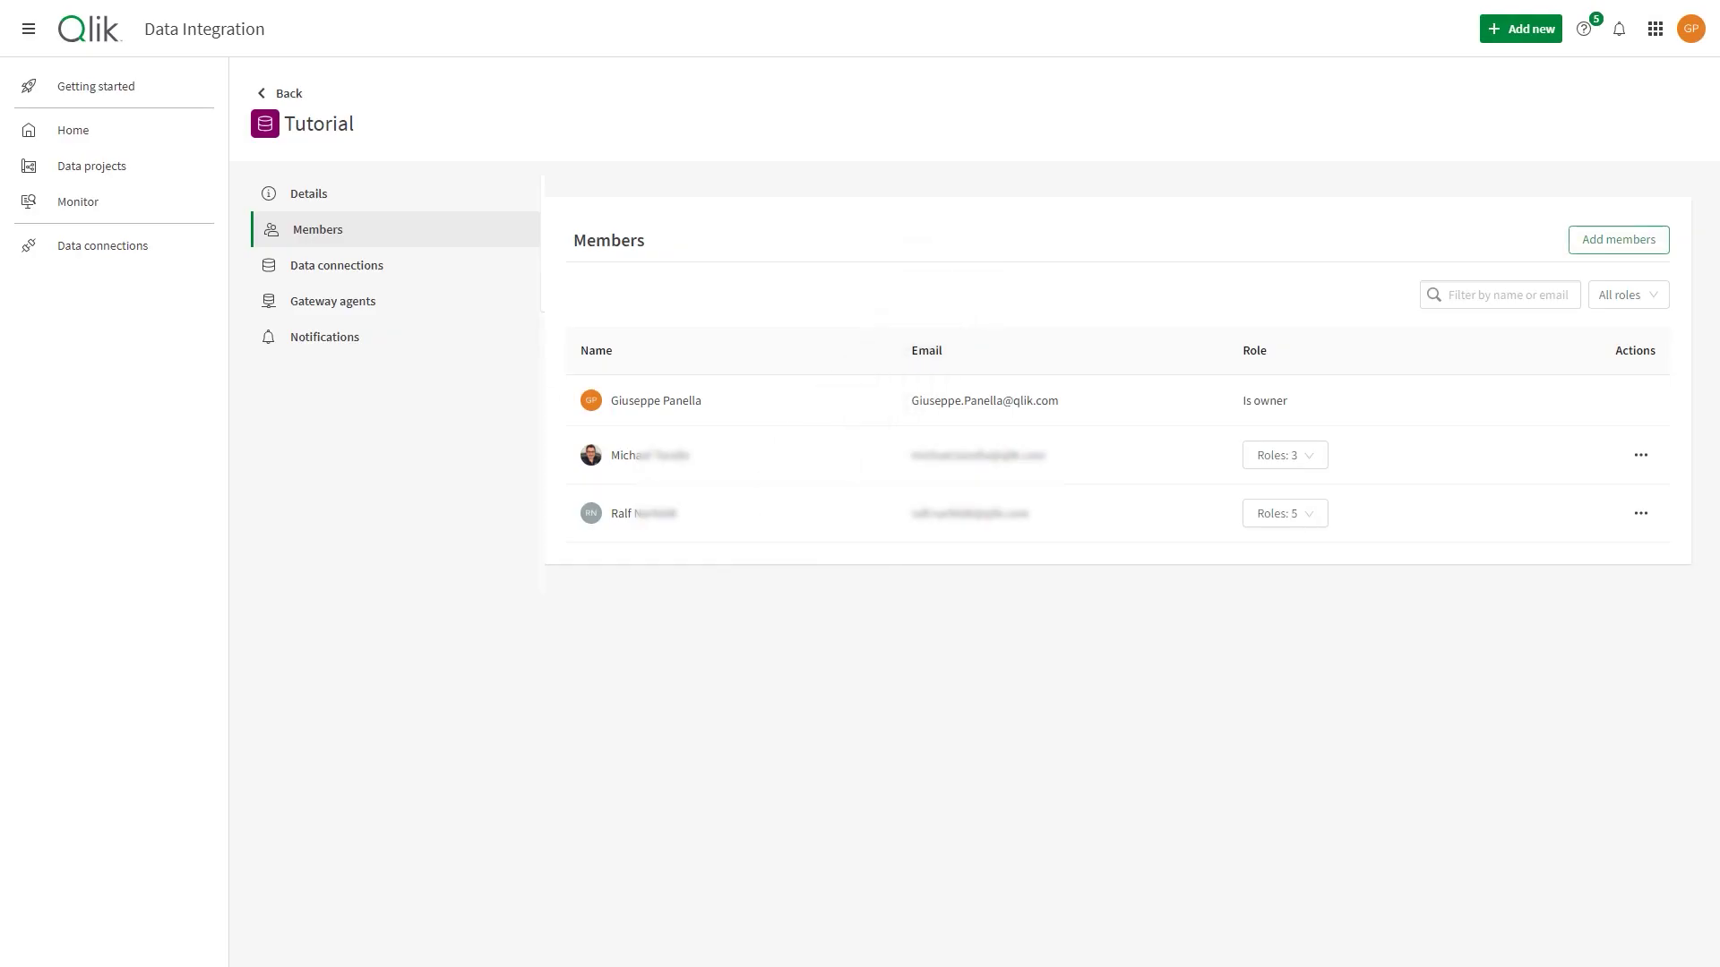
left_click(334, 266)
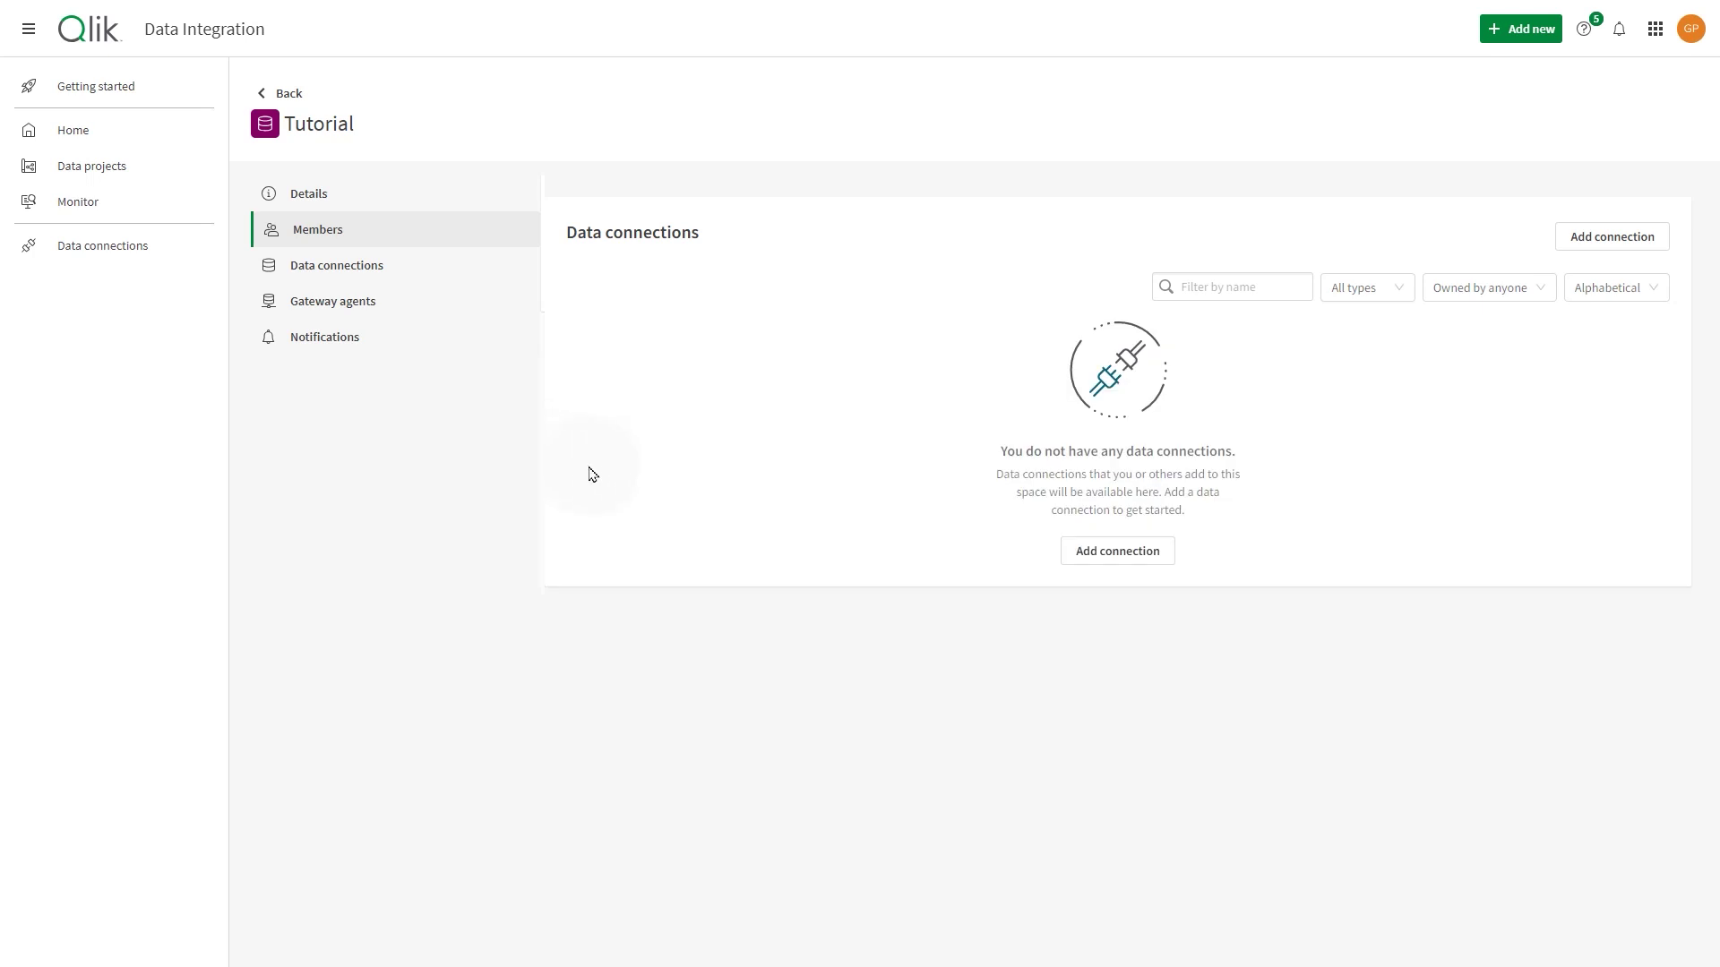
Start a new data connection for Tutorial and choose Oracle as the data source
left_click(1624, 239)
left_click(1624, 238)
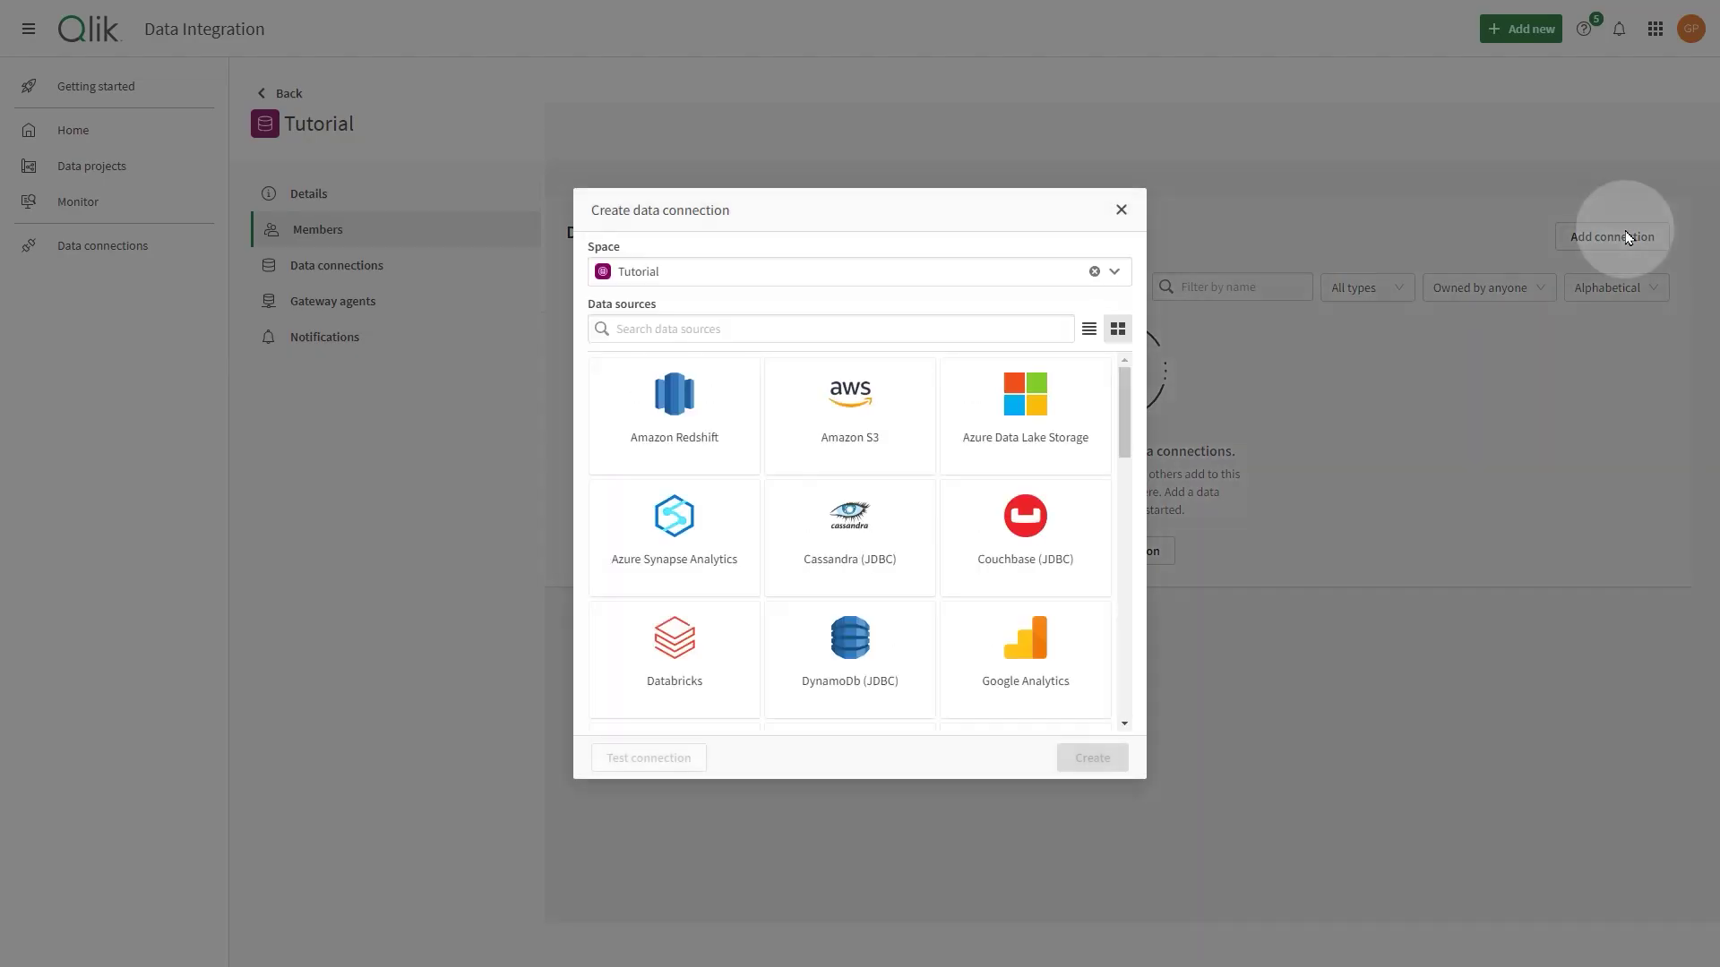
left_click_drag(1127, 385, 1098, 556)
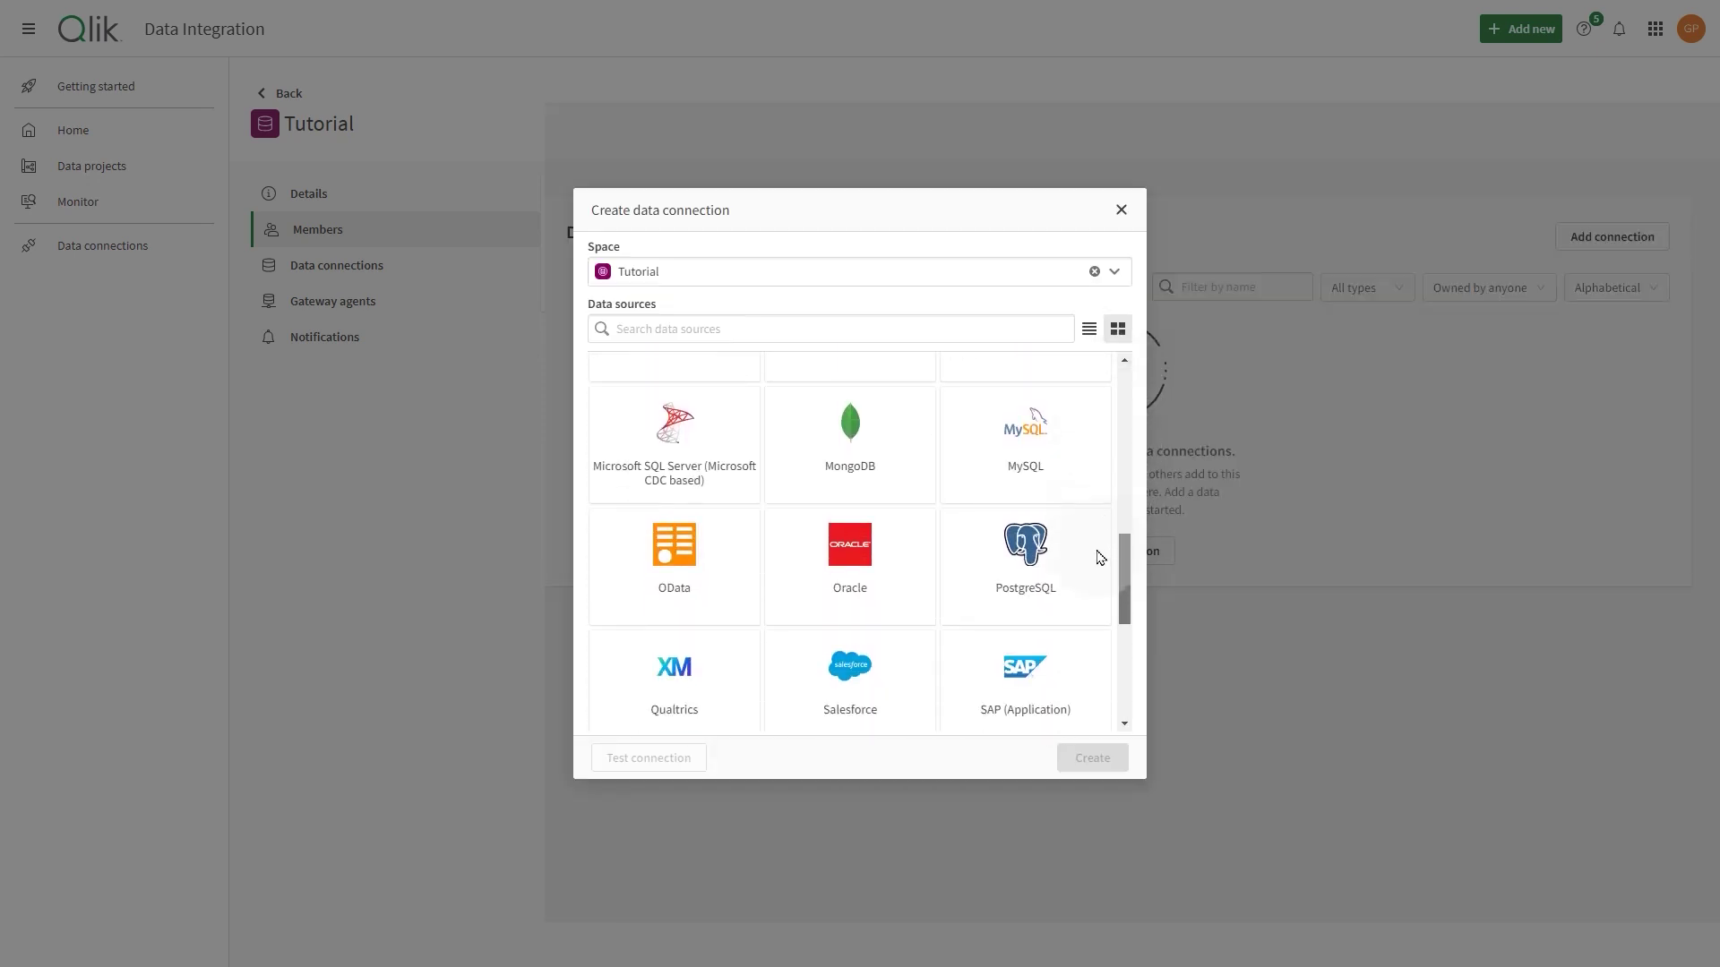
left_click(832, 536)
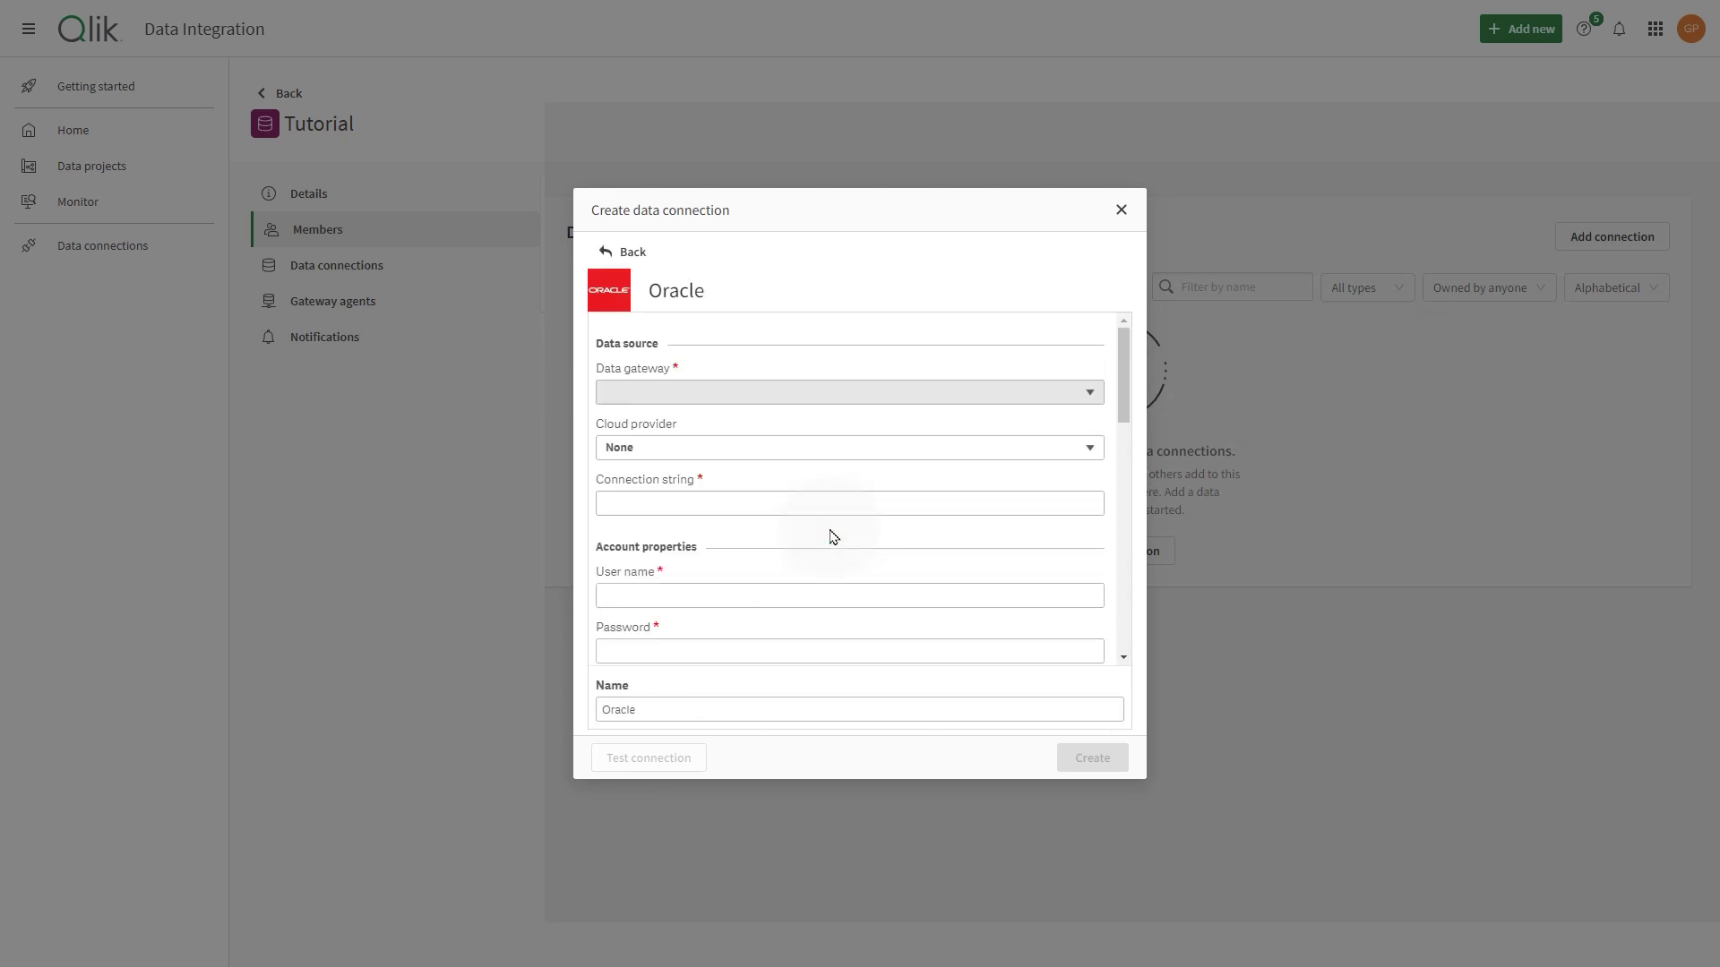
Use How To Gateway, connection string localhost/ORCLPDB1, and enter the user name and password
left_click(822, 392)
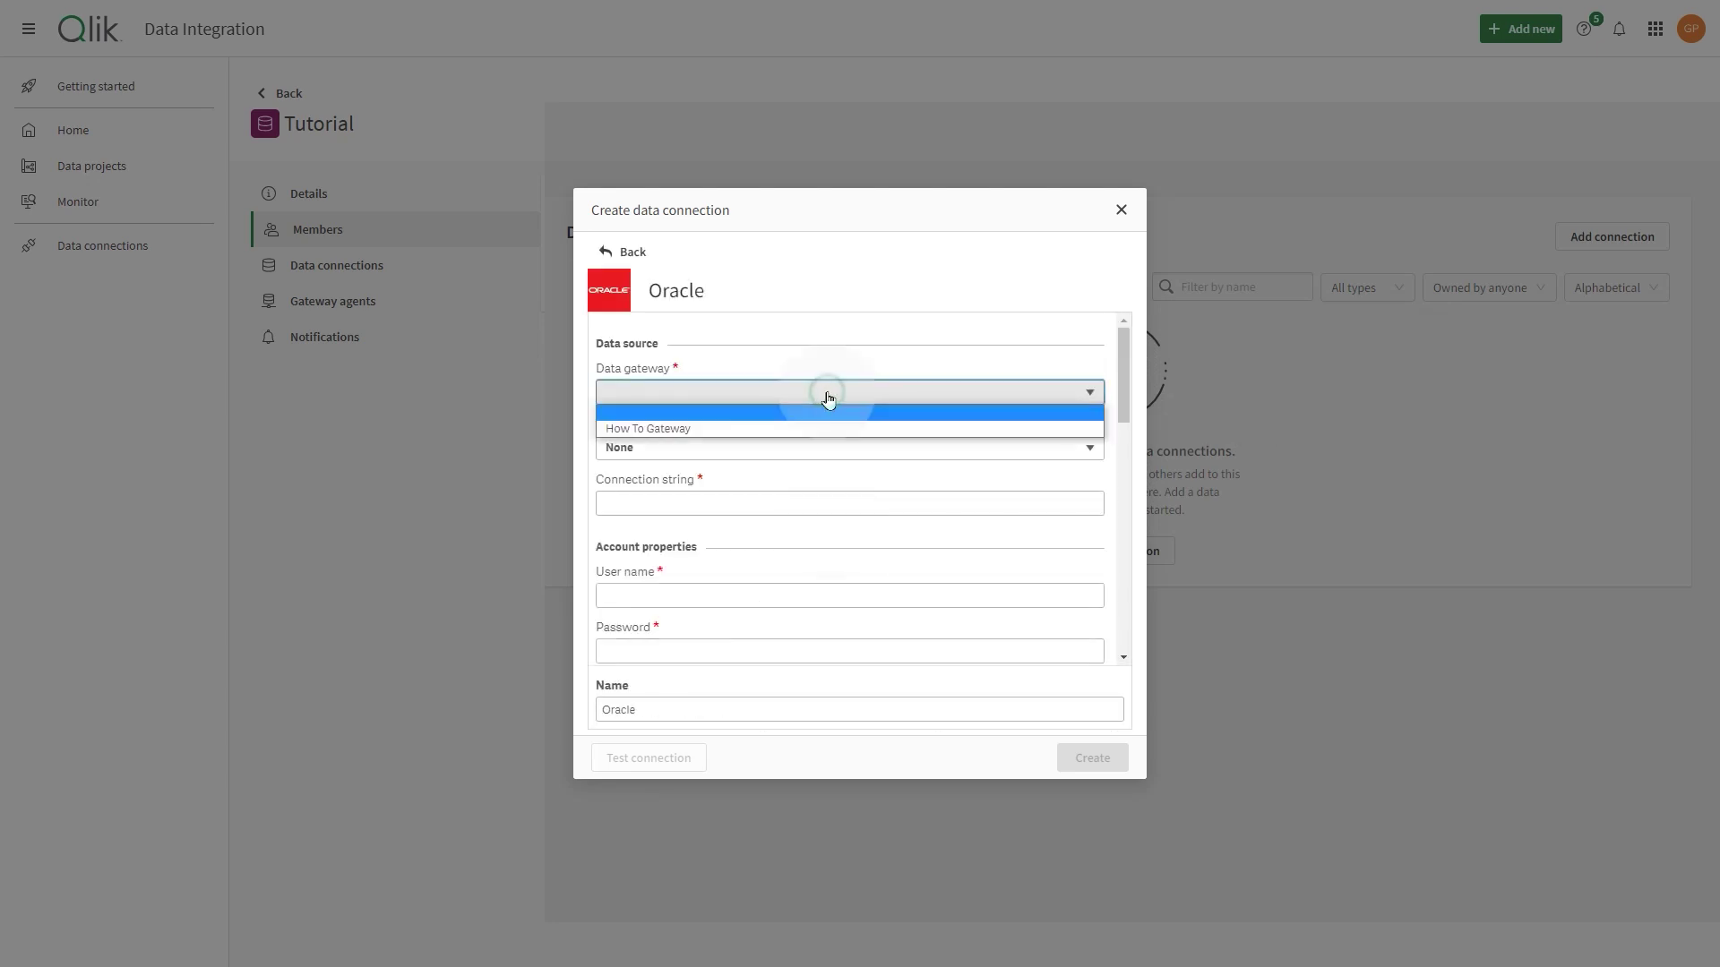
left_click(637, 430)
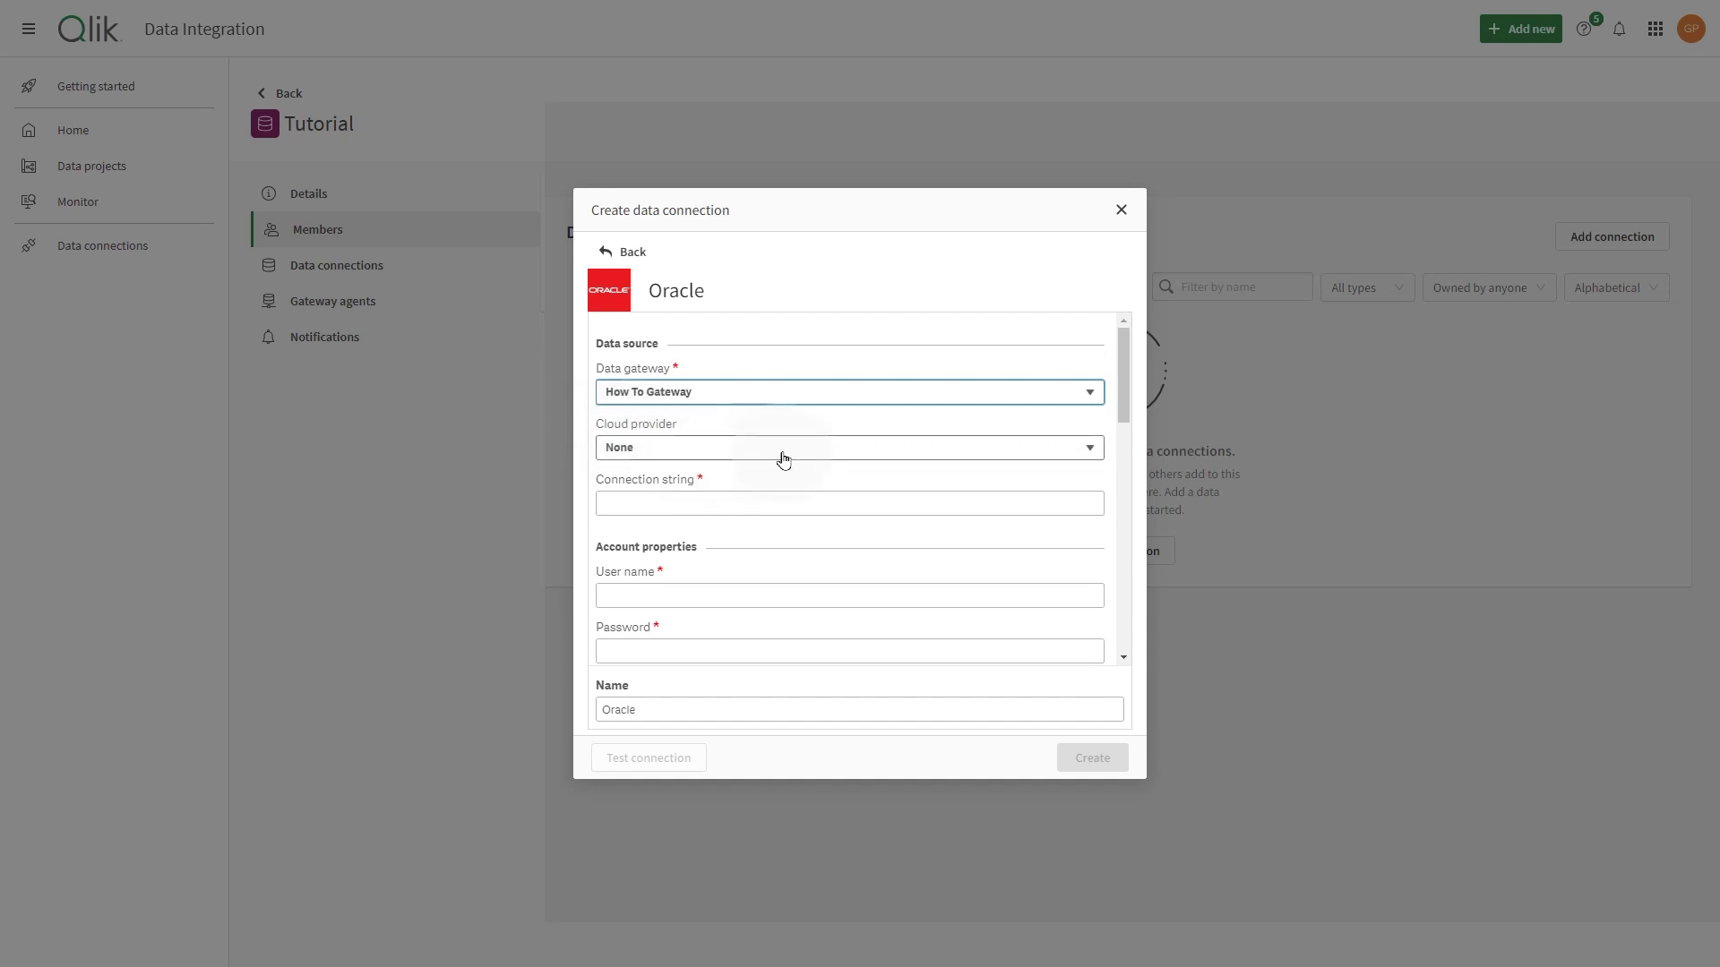
left_click(701, 504)
type("localhost/ORCLPDB1")
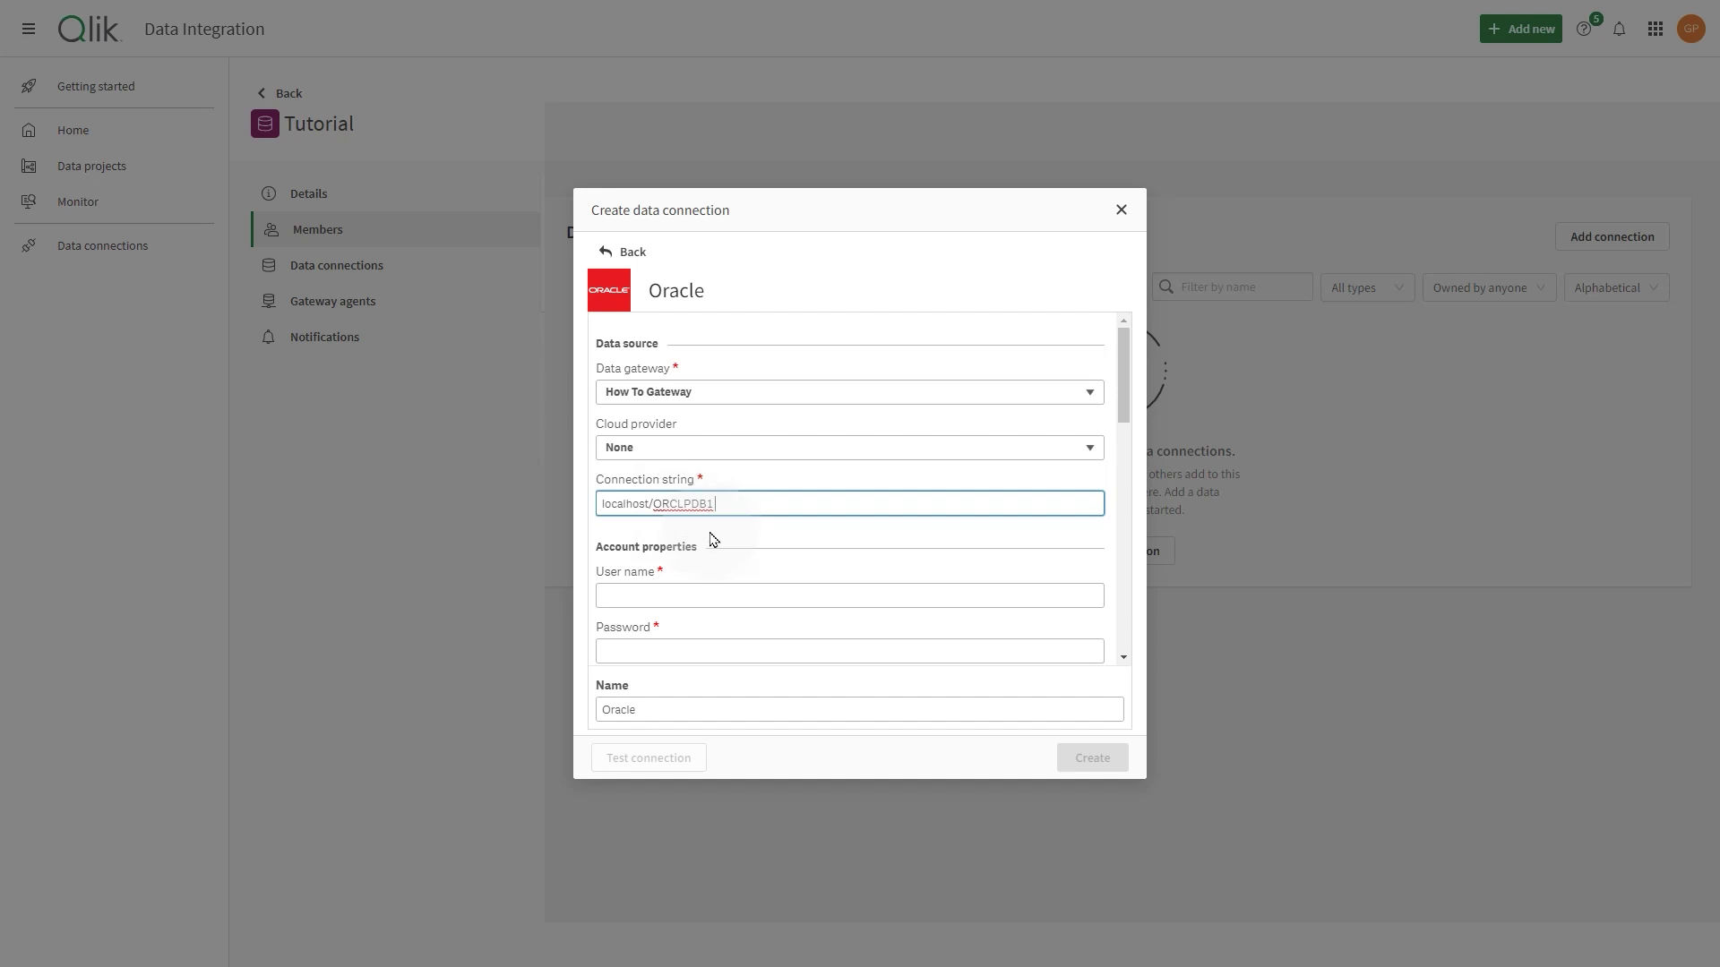
left_click(679, 596)
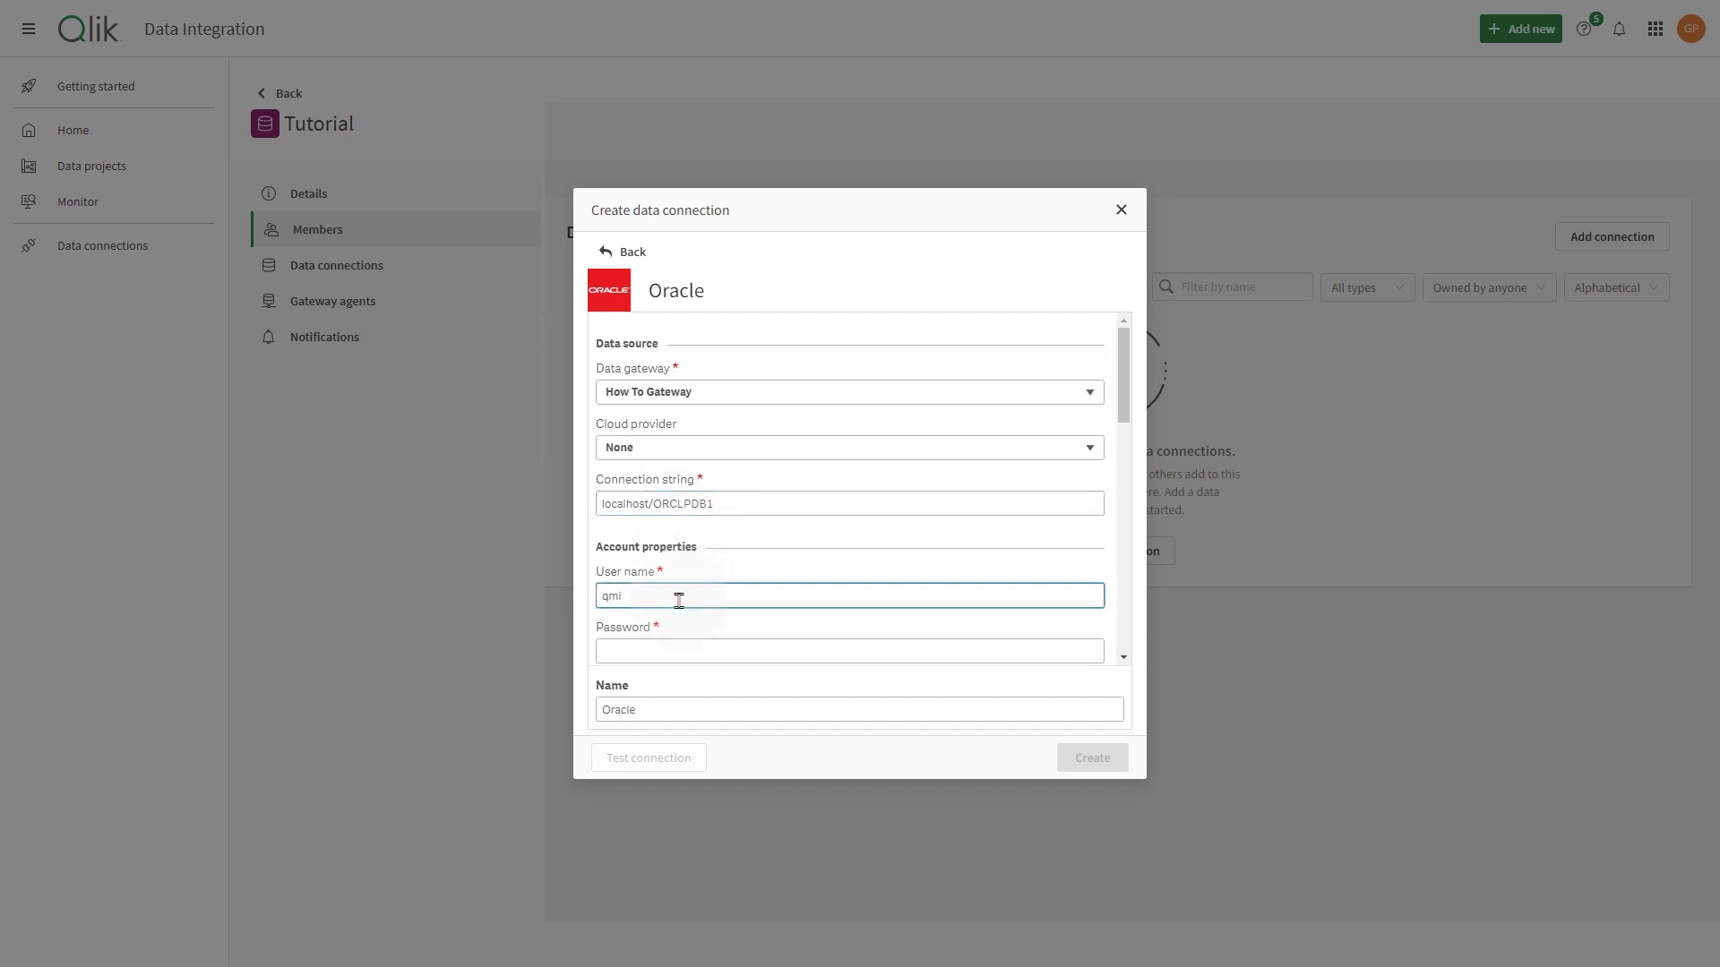
left_click(725, 654)
key("ctrl+v")
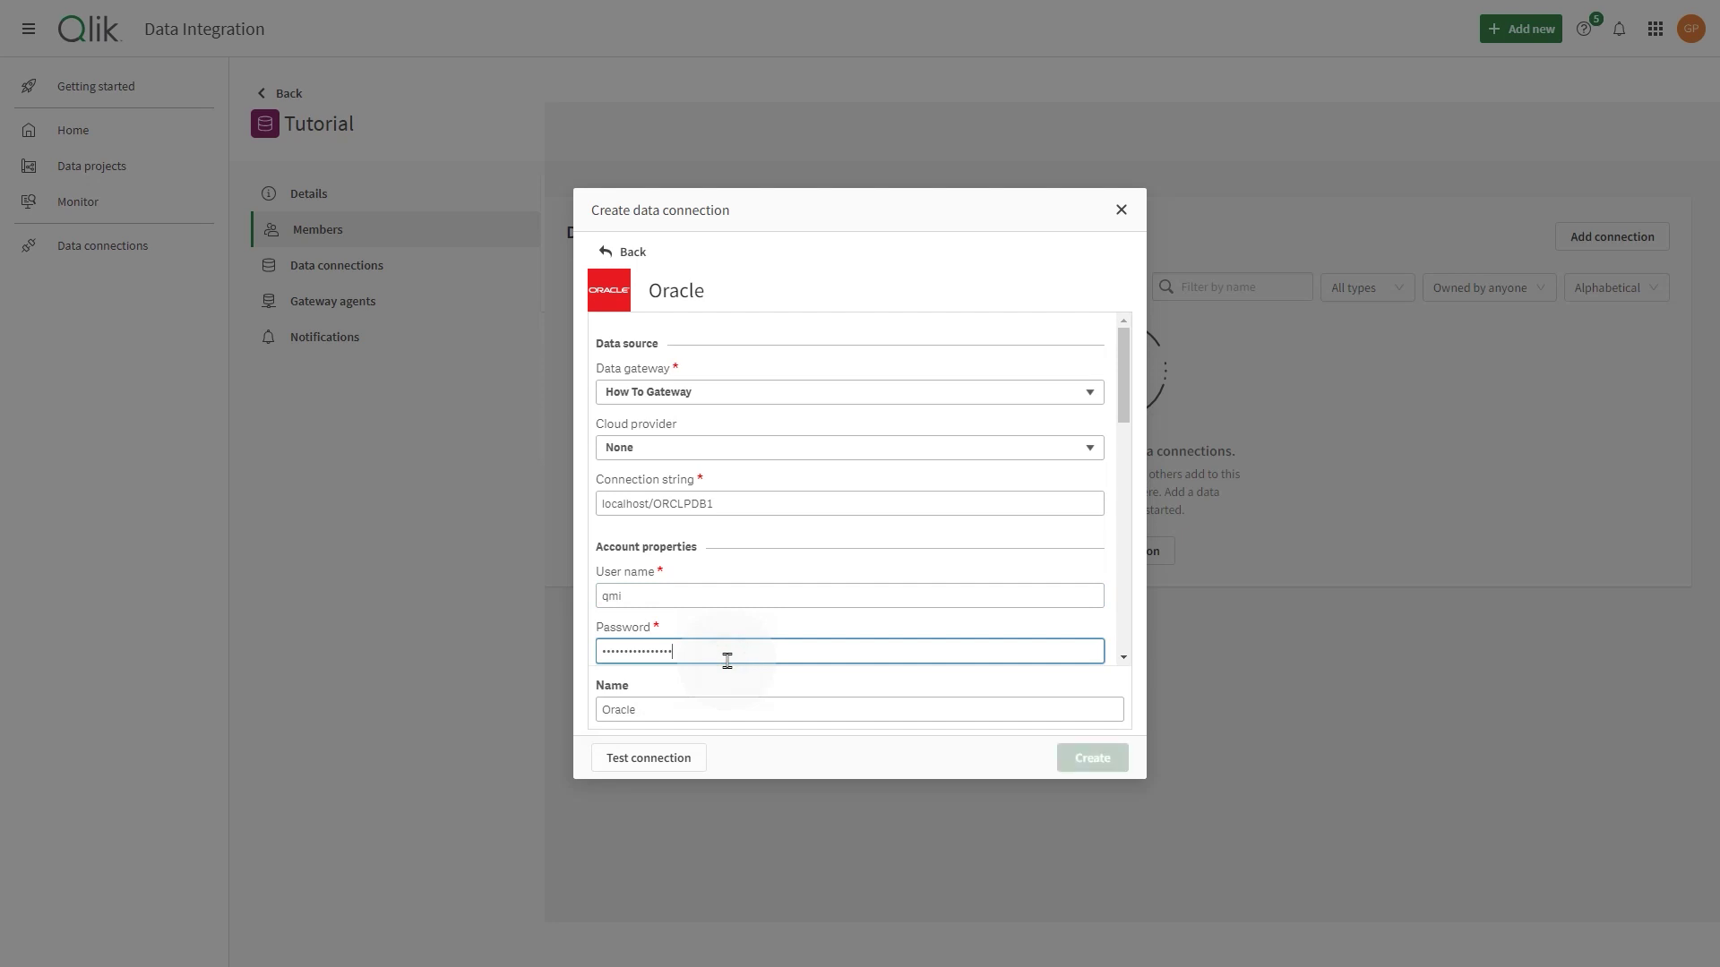
Name the connection Oracle_source and confirm the connection test succeeds
left_click(717, 709)
type("_source")
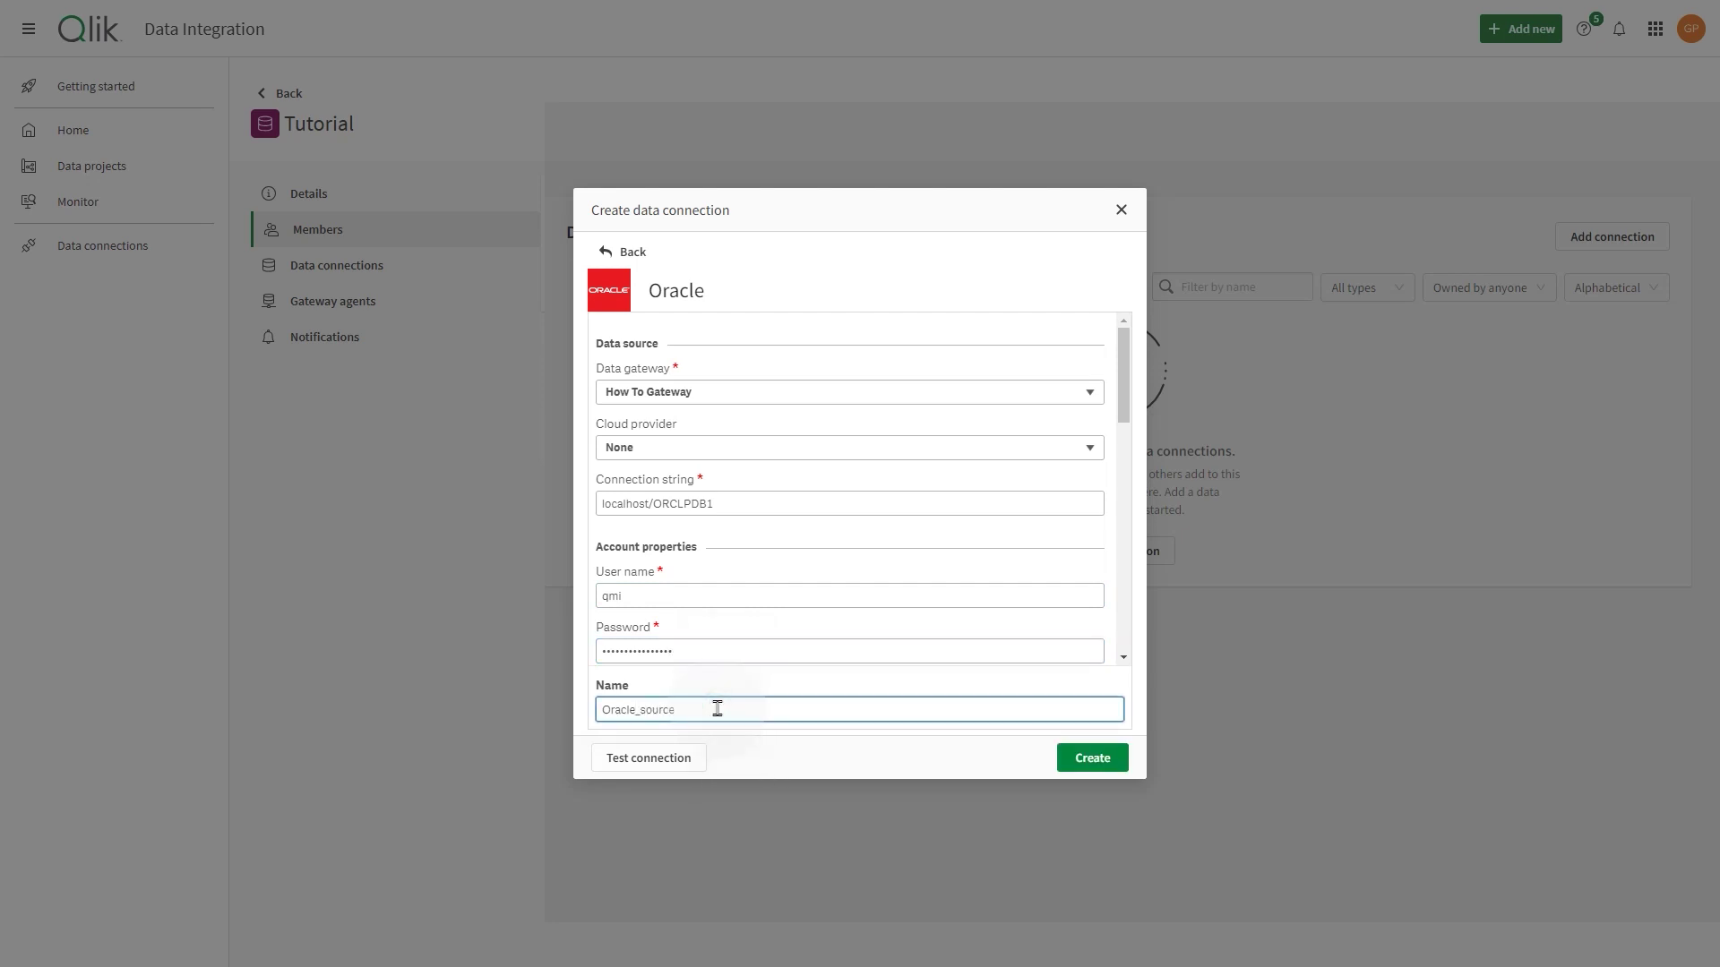
left_click(678, 759)
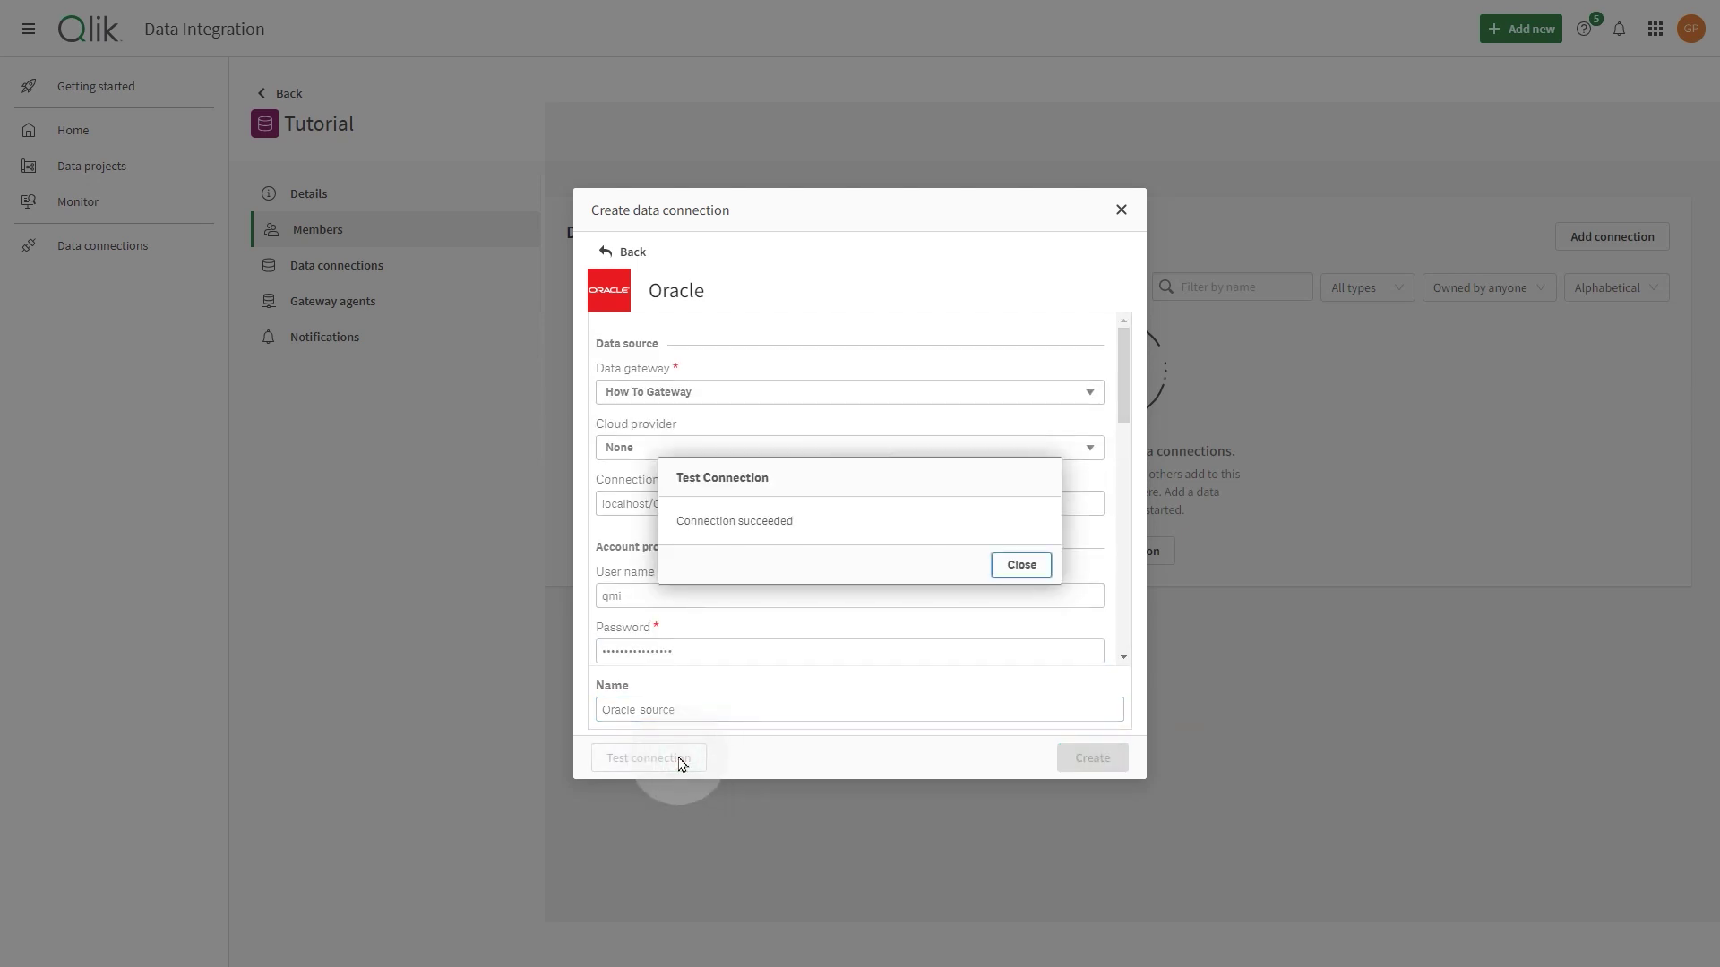
left_click(1014, 566)
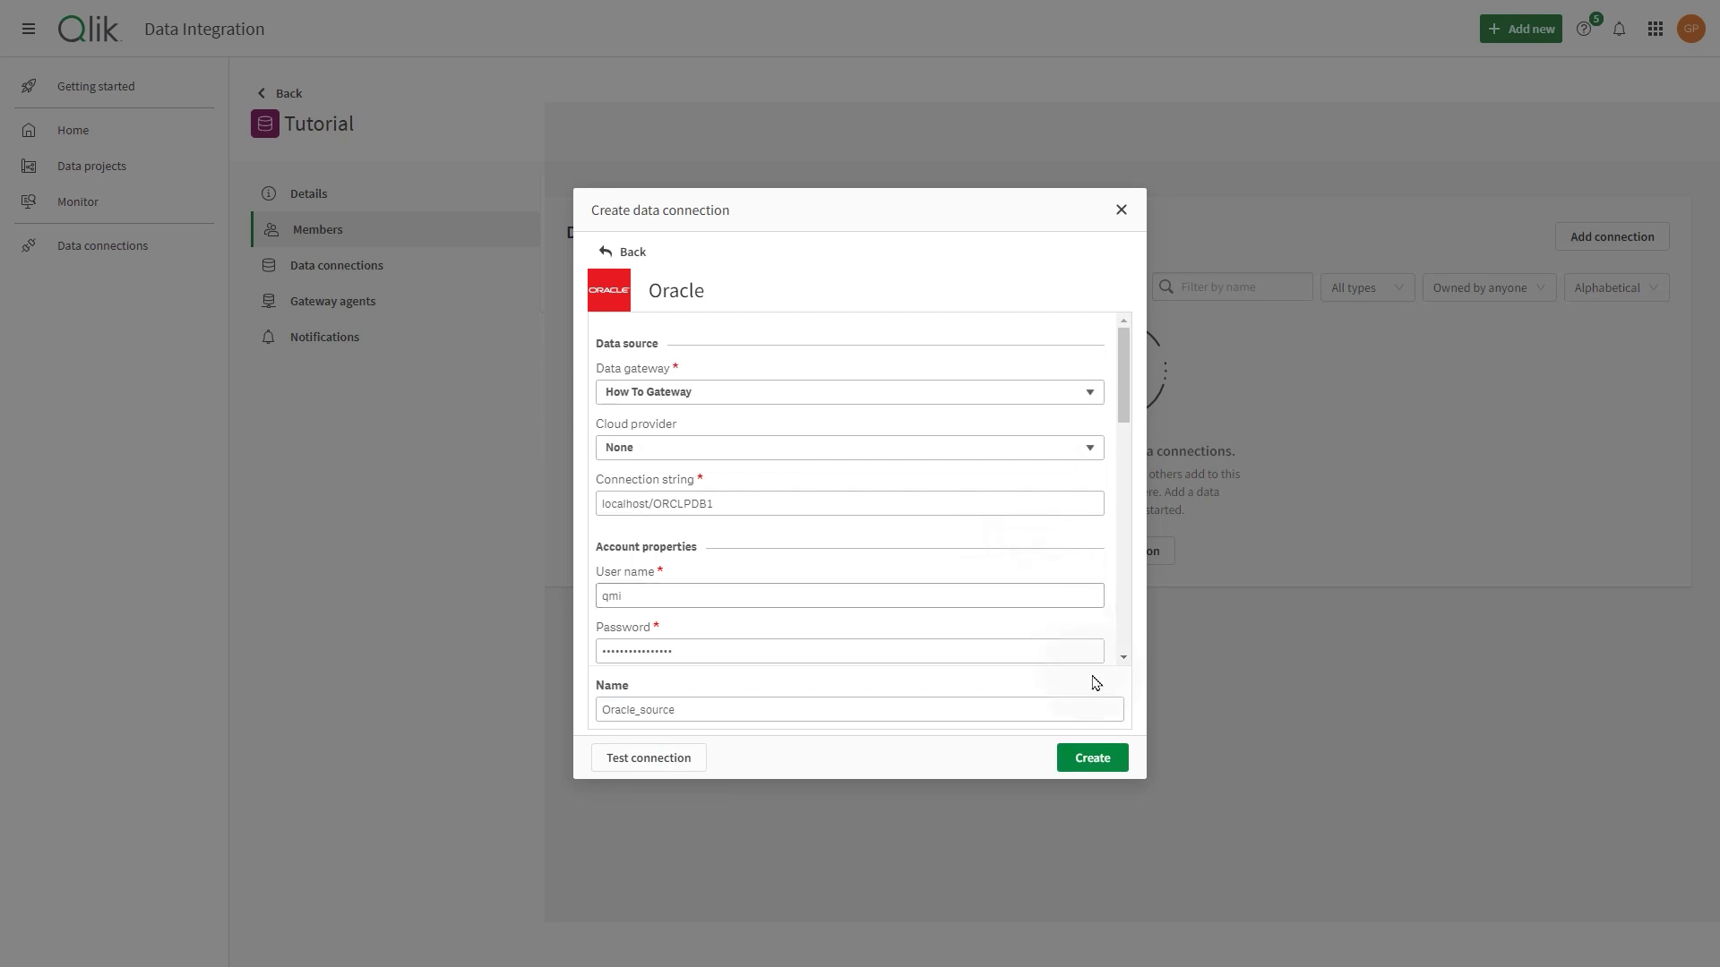
Create the Oracle_source connection
left_click(1091, 759)
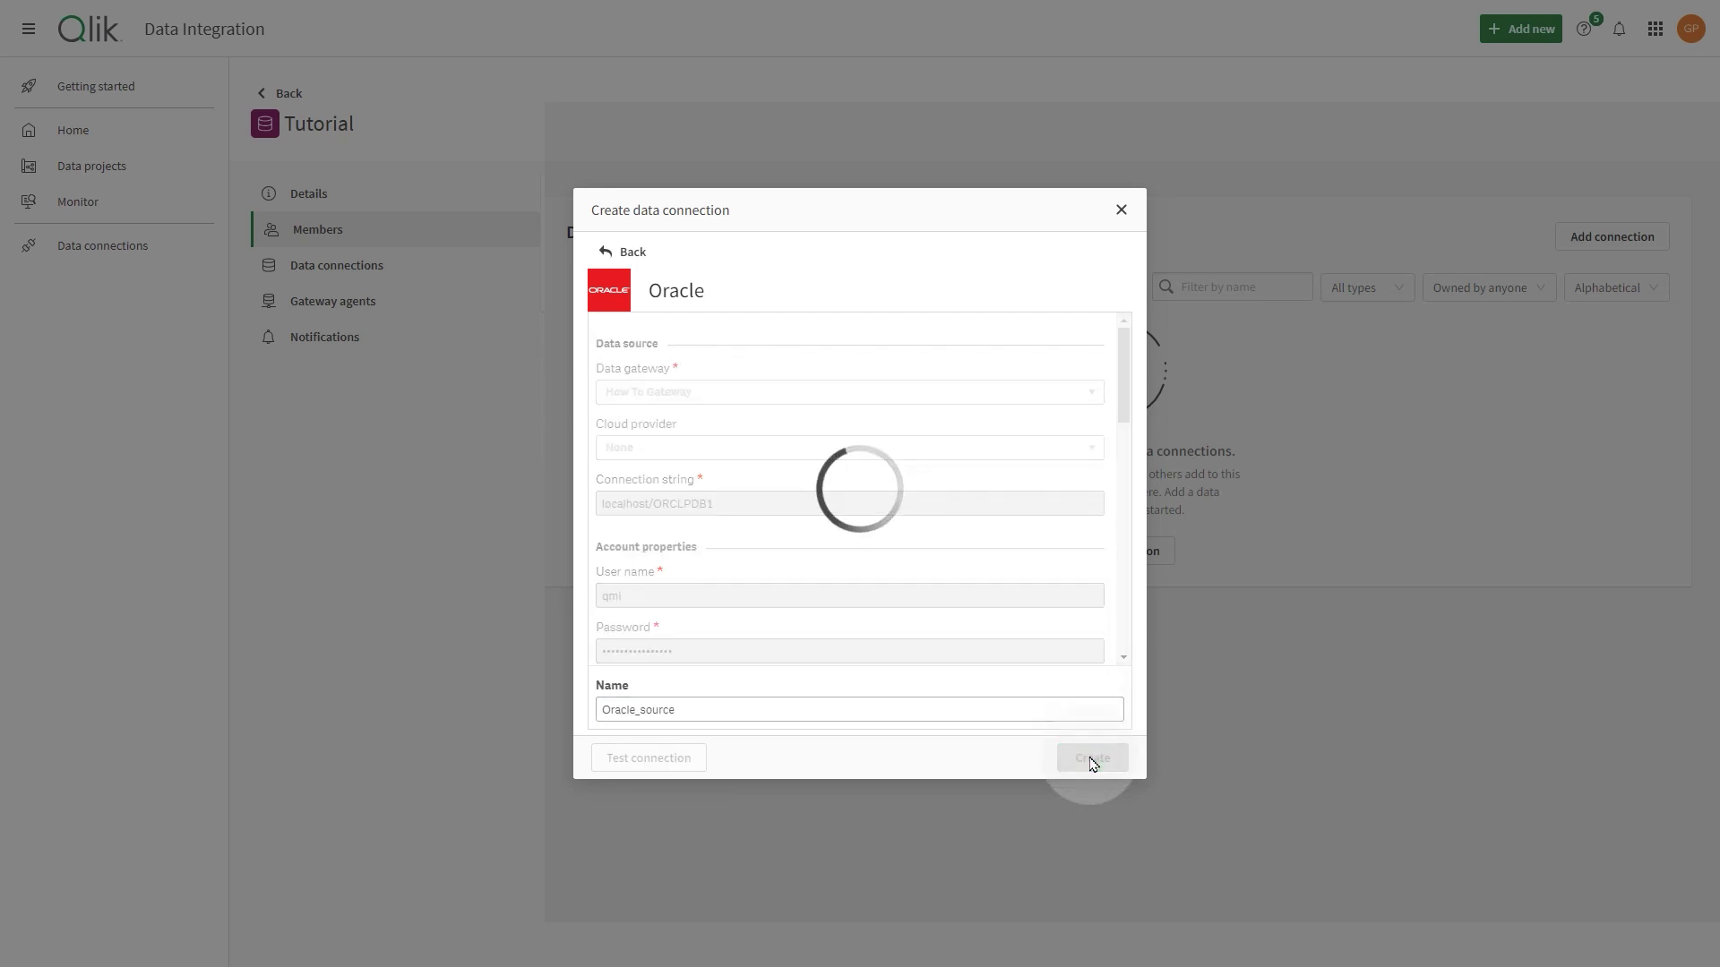